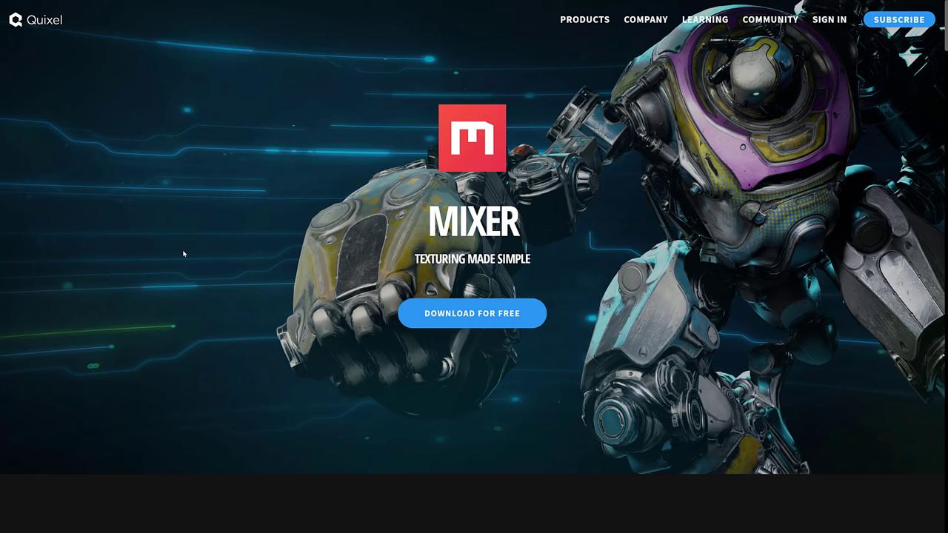
- Switch to Quixel Mixer and open the sample mix "Crunch Robot – MTS Materials" with the whole robot in view
key("alt+Tab")
key("alt+Tab")
key("alt+Tab")
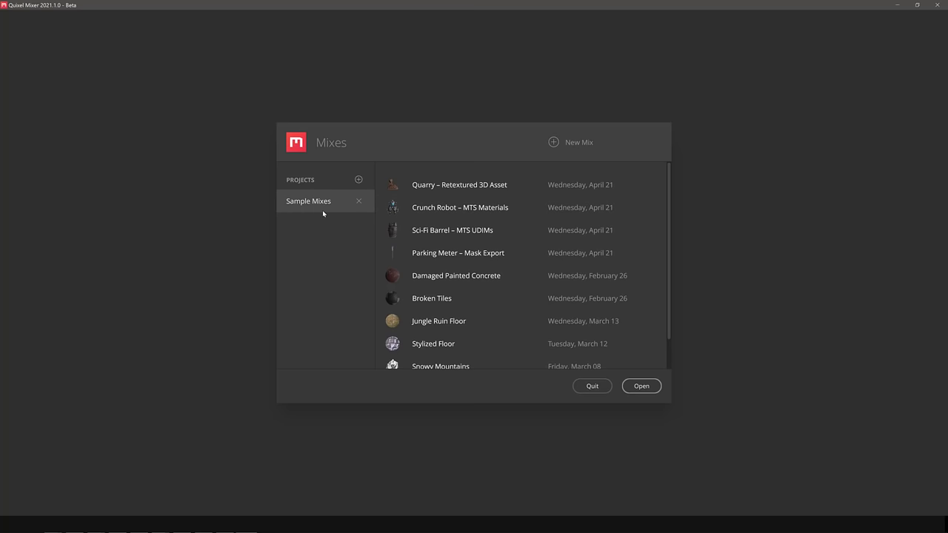
left_click(458, 210)
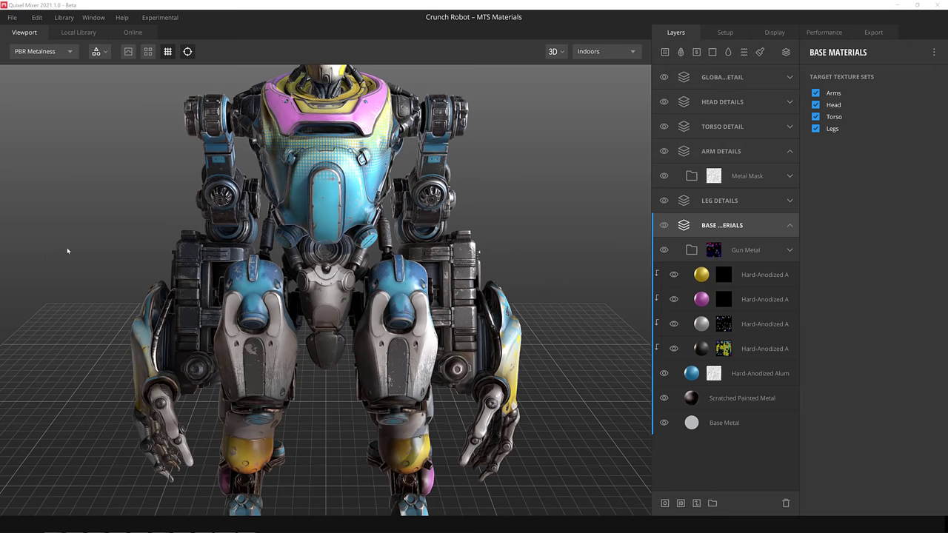
scroll(340, 326, "down", 2)
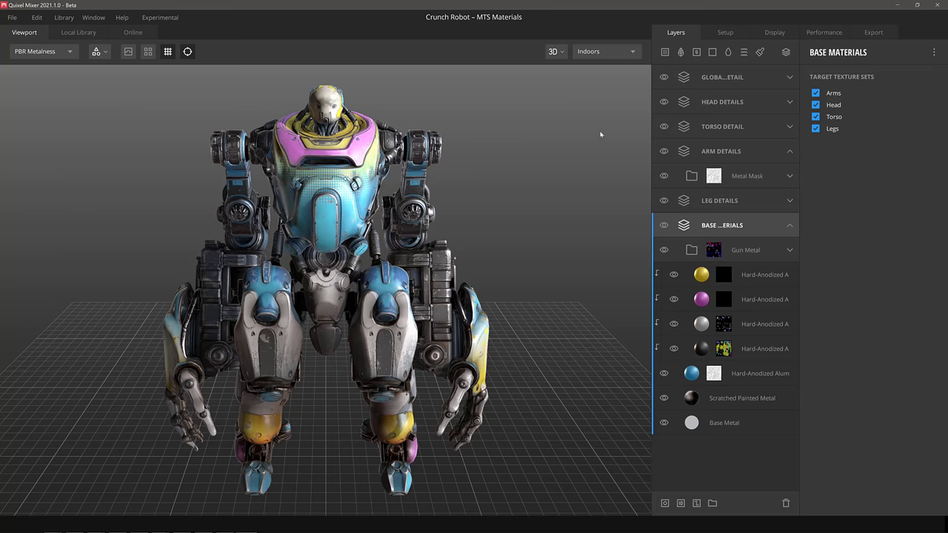
- Examine the texture sets in the export settings and the target texture sets of the Global, Head, Torso, Arm and Leg layer sets
left_click(865, 35)
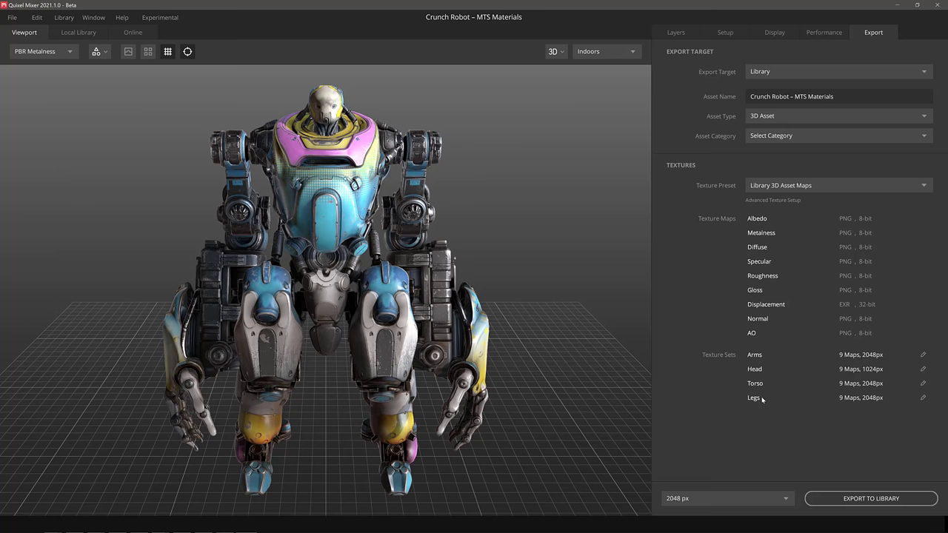
left_click(677, 33)
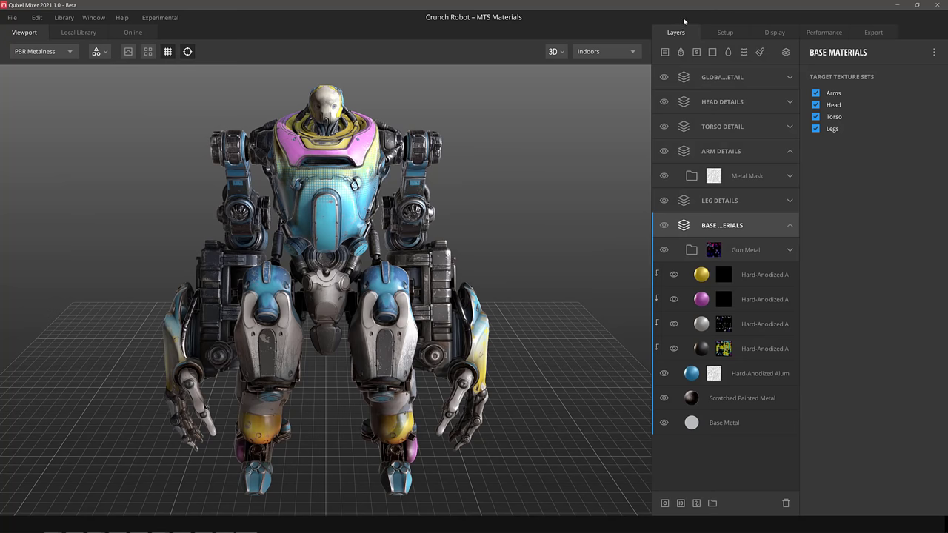
left_click(739, 78)
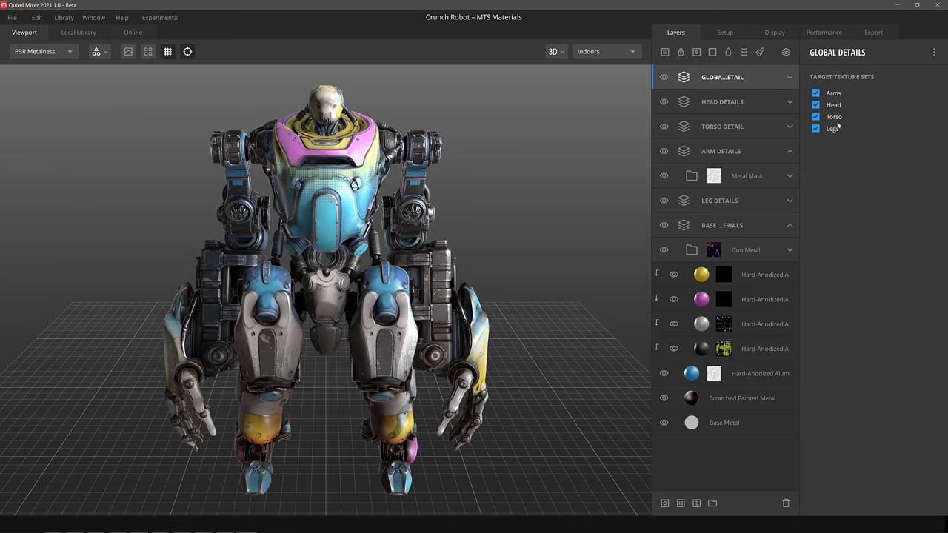
left_click(717, 104)
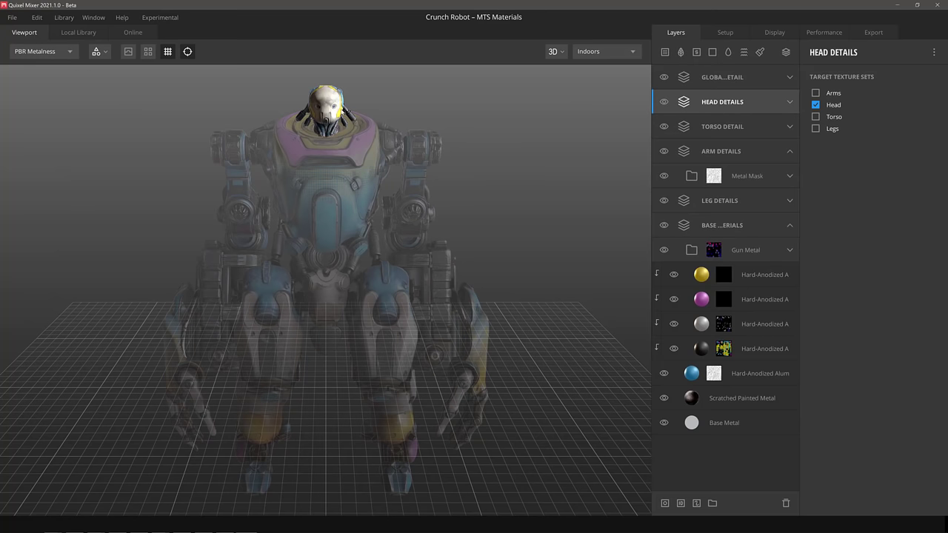
left_click(680, 130)
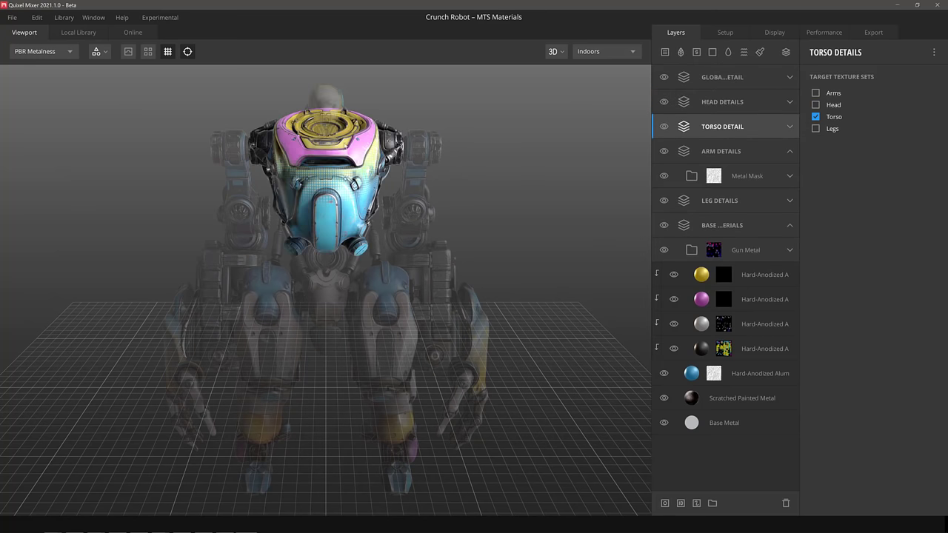
left_click(726, 148)
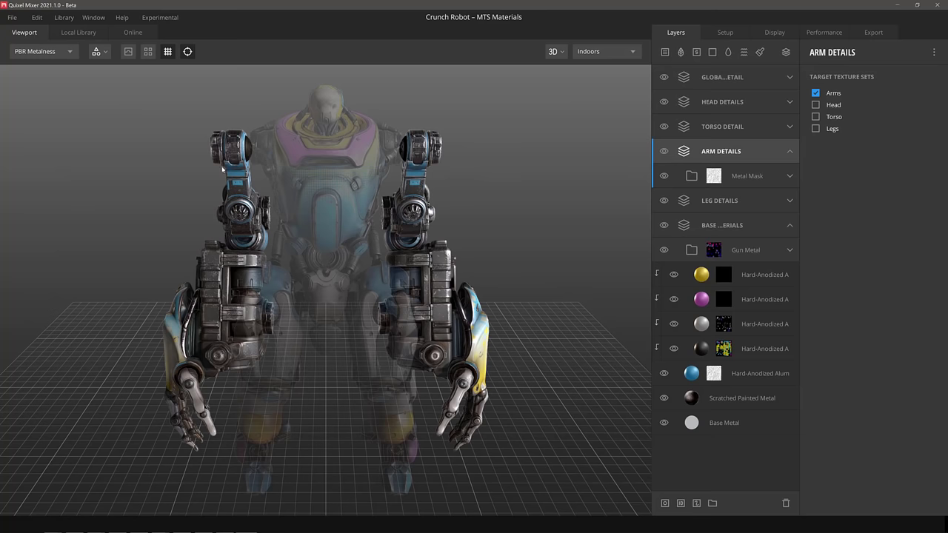
left_click(734, 200)
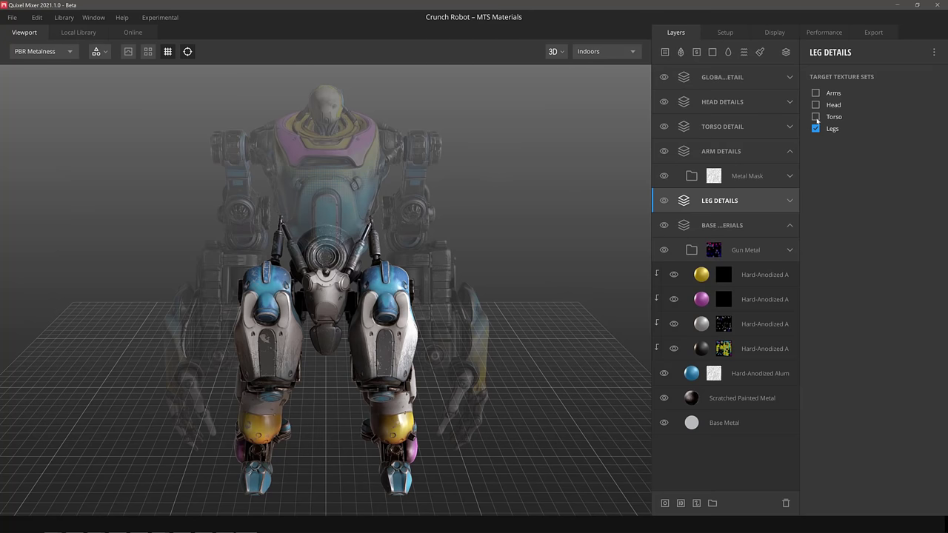
- Filter the local library to smart materials and add Scuffed Damaged Plastic (Blue) to the Global Details layer set
left_click(729, 78)
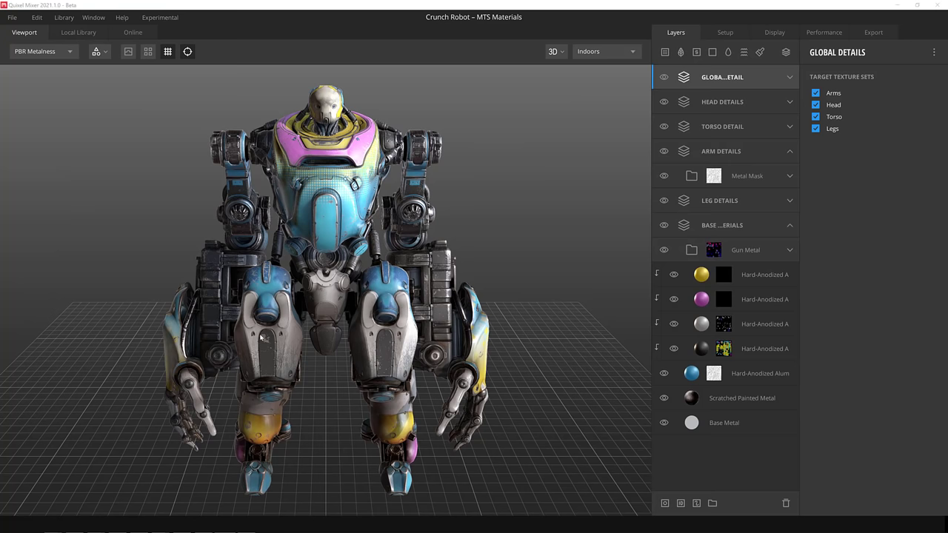
left_click(76, 33)
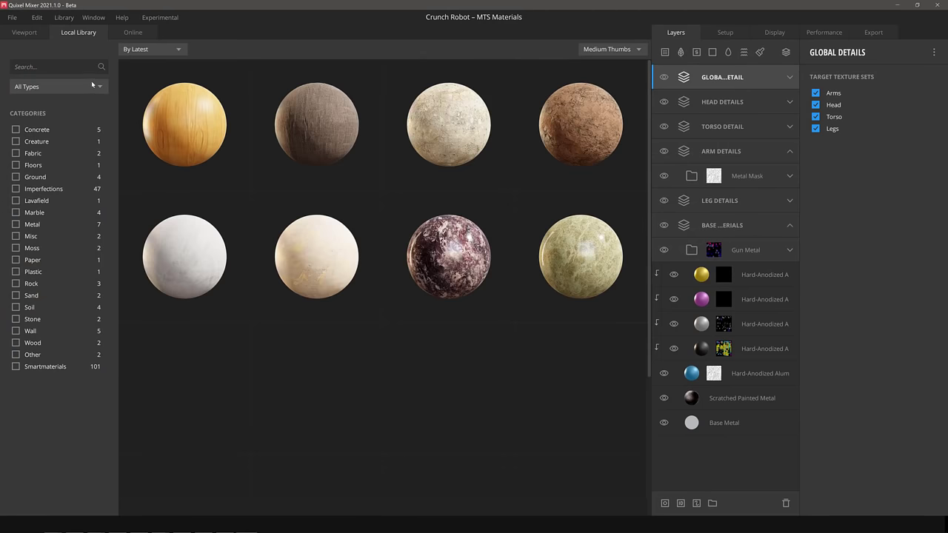
left_click(93, 88)
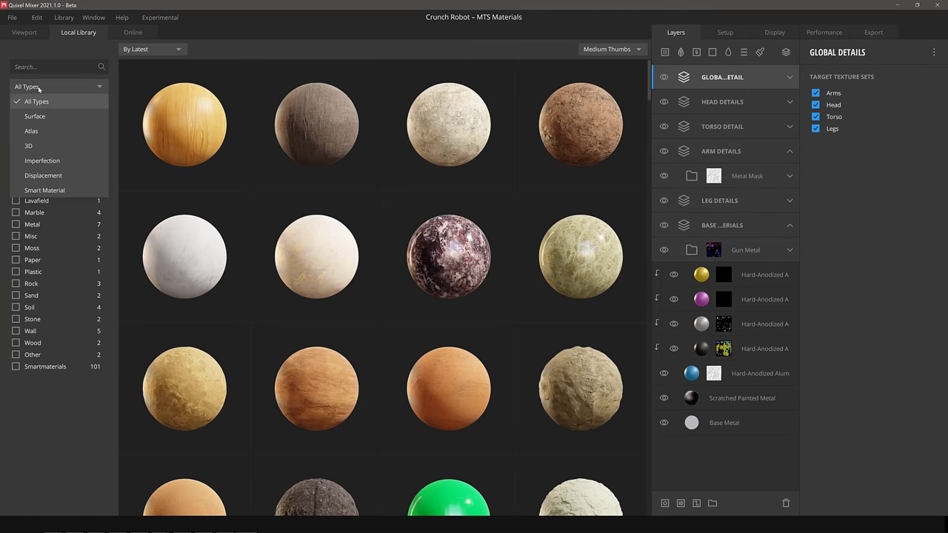
left_click(44, 186)
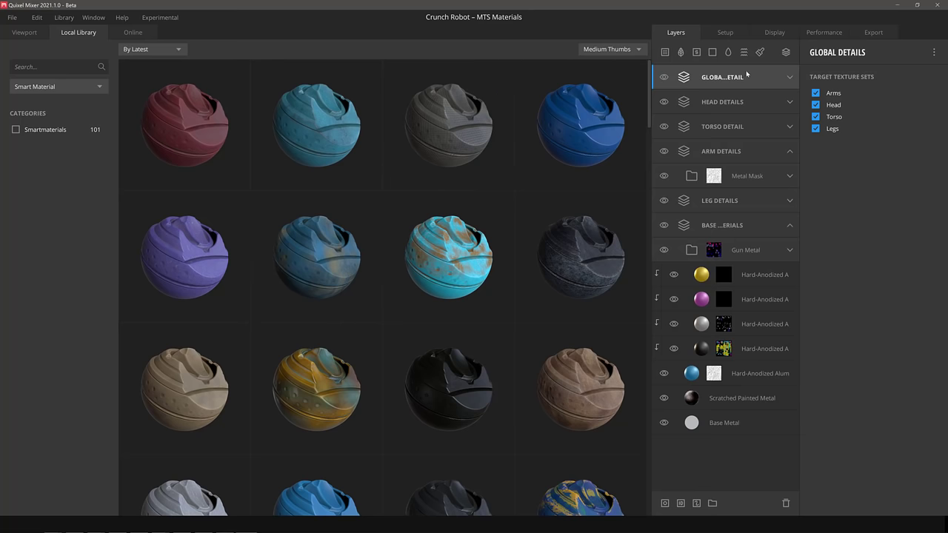
scroll(445, 252, "down", 5)
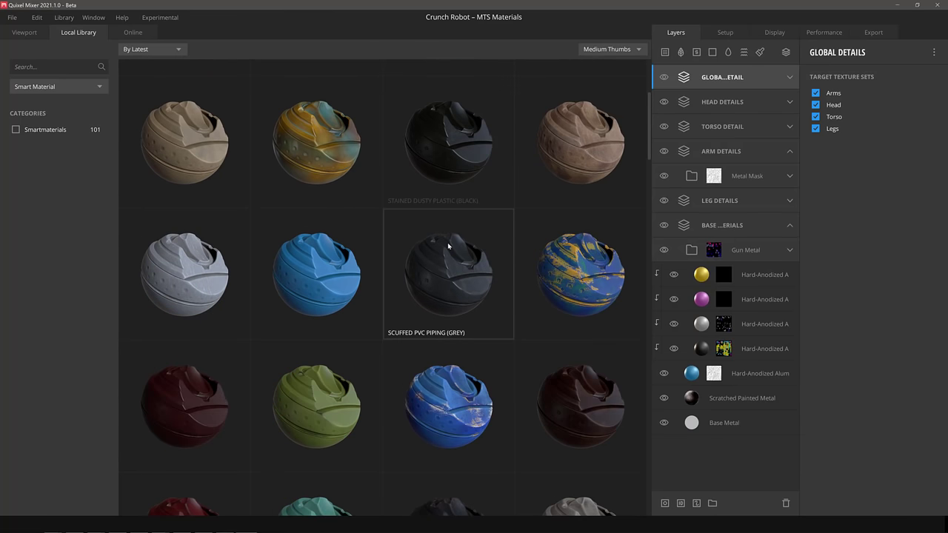
scroll(447, 246, "down", 1)
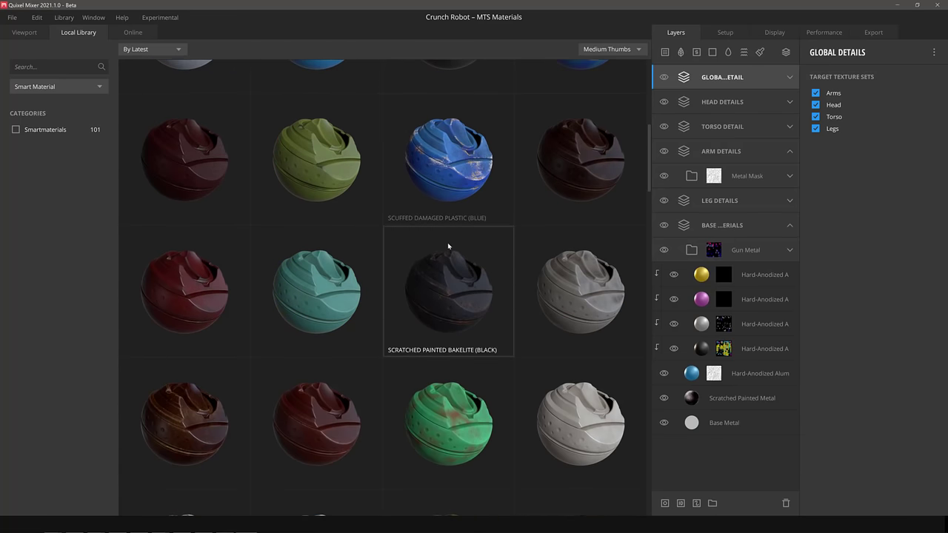
left_click(446, 161)
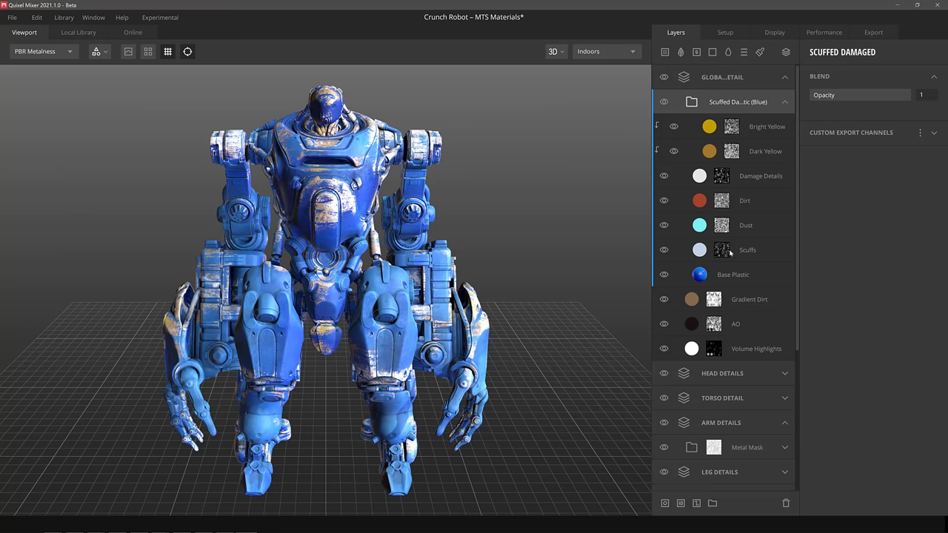
- Set the Base Plastic layer's albedo colour to red, hex DC0B23
left_click(732, 274)
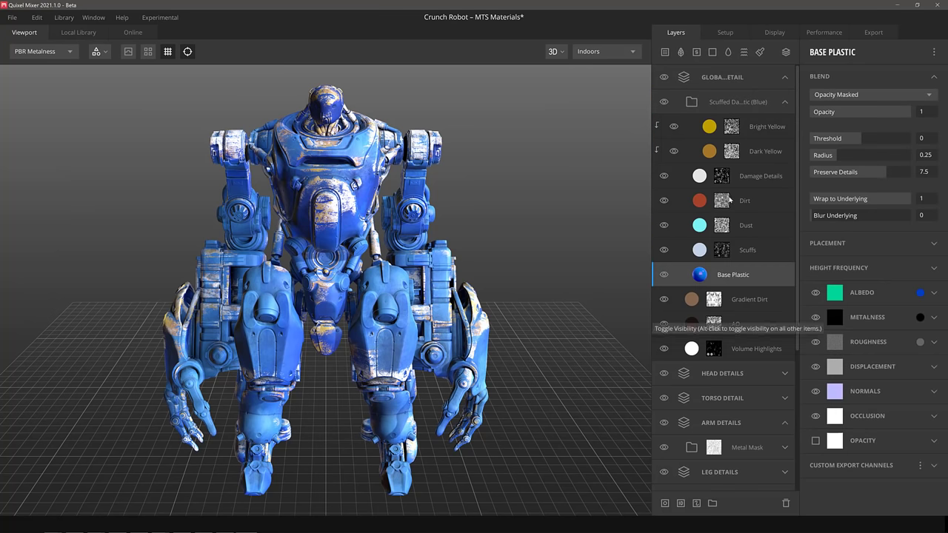
left_click(920, 294)
left_click_drag(453, 249, 435, 292)
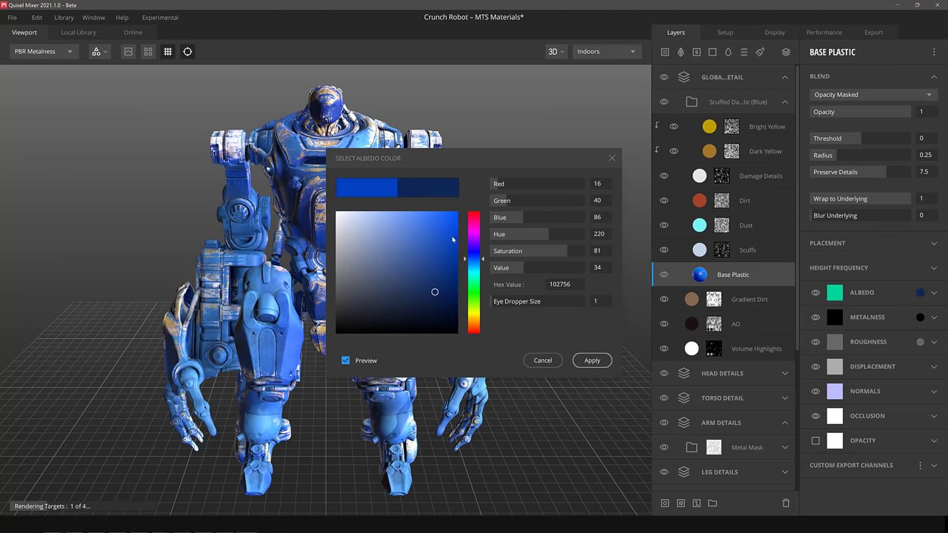
left_click(473, 215)
left_click_drag(443, 234, 452, 228)
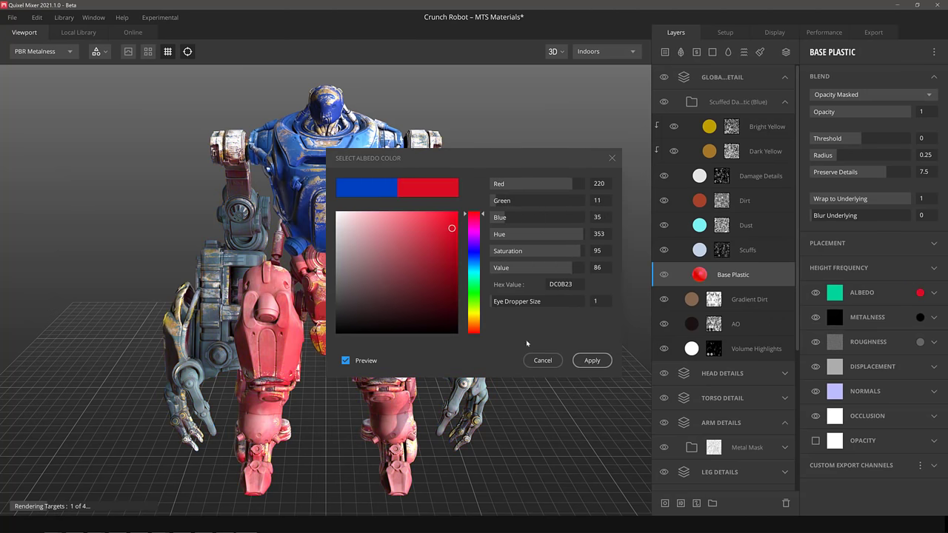
left_click(592, 360)
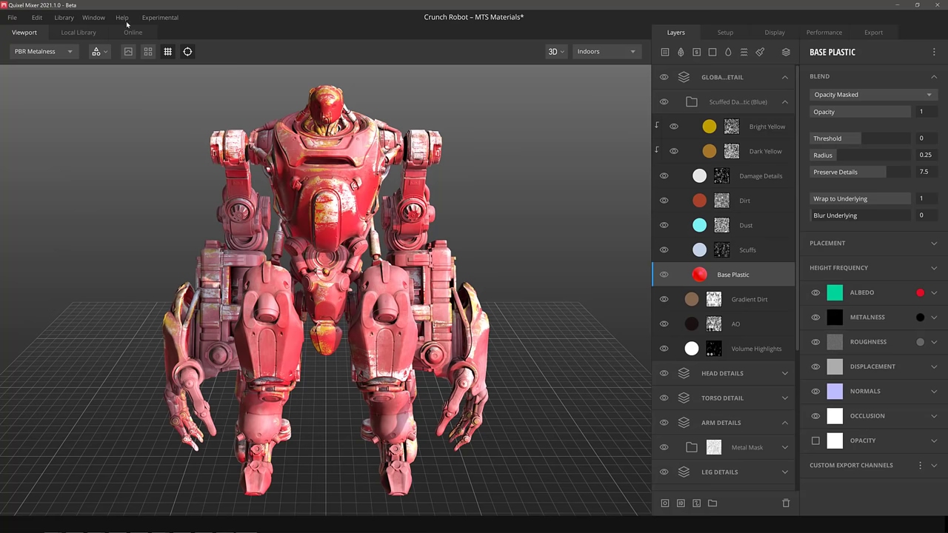
- Browse the smart materials in the local library through to the end of the list and back to the start
left_click(77, 32)
scroll(352, 285, "down", 15)
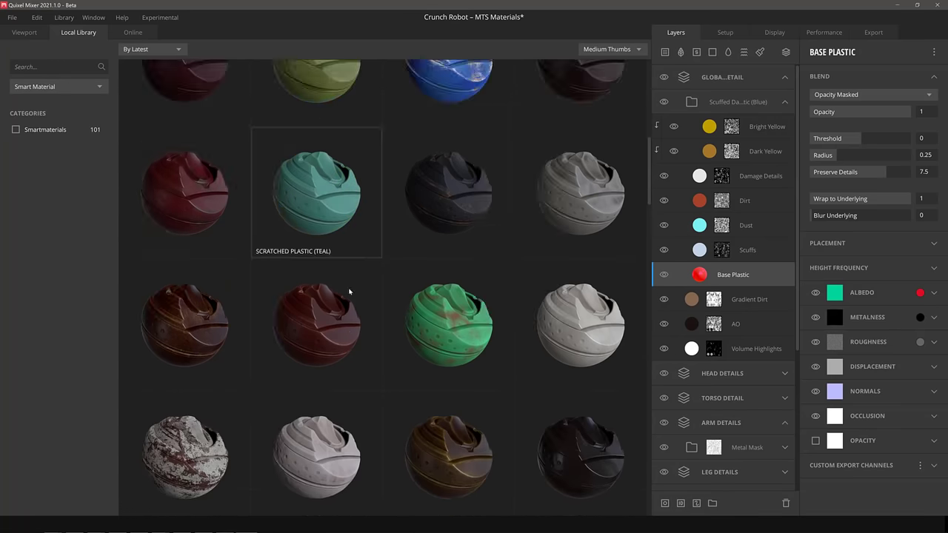
scroll(361, 280, "down", 10)
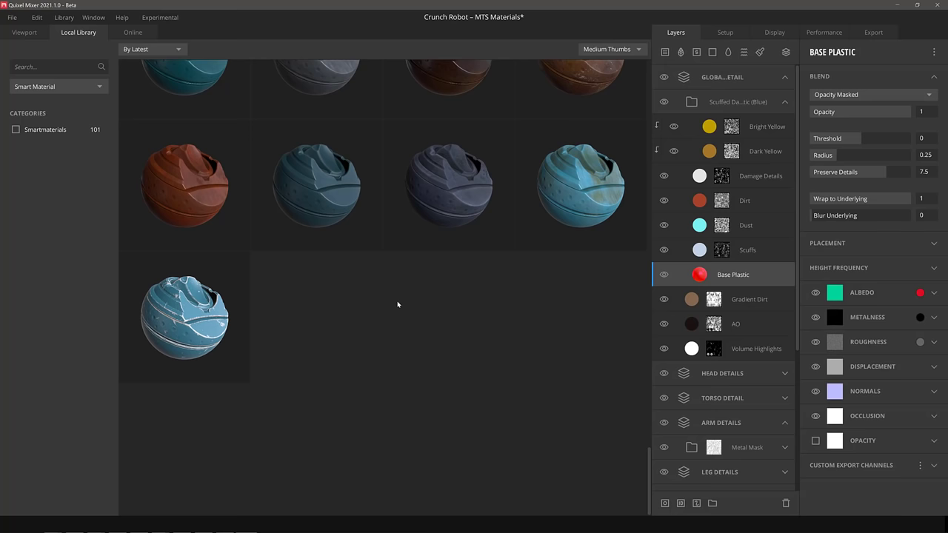
scroll(363, 294, "up", 15)
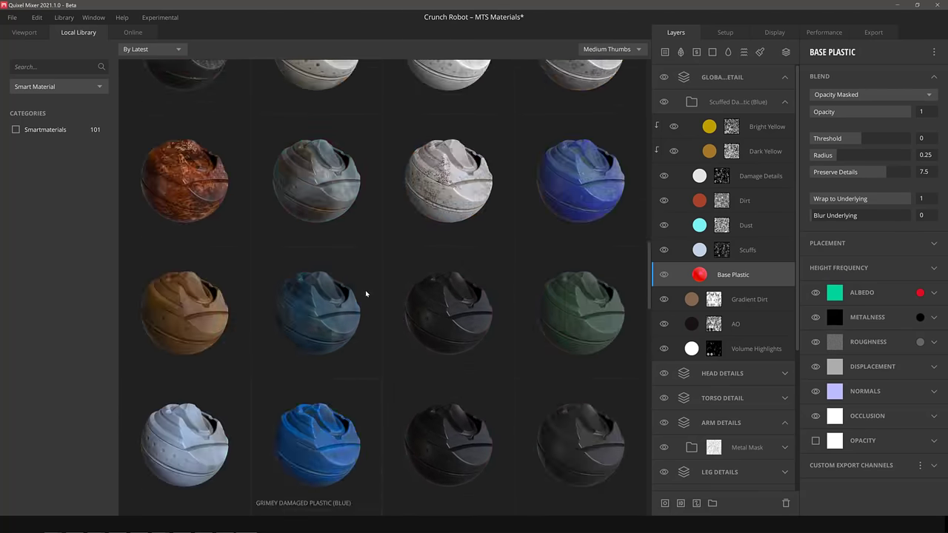
scroll(365, 294, "up", 5)
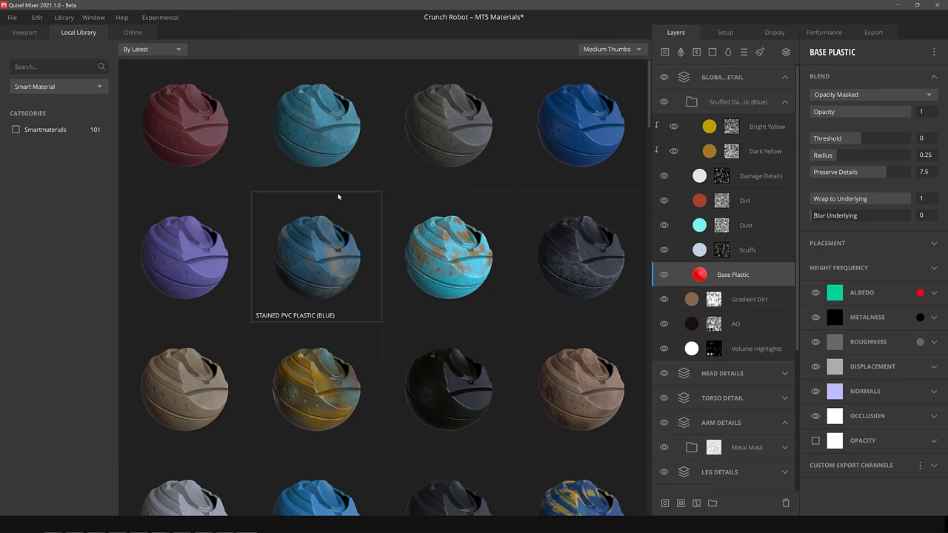
- Switch to the Mixer page in the web browser and check the free installer download, cancelling the file save
key("alt+Tab")
key("alt+Tab")
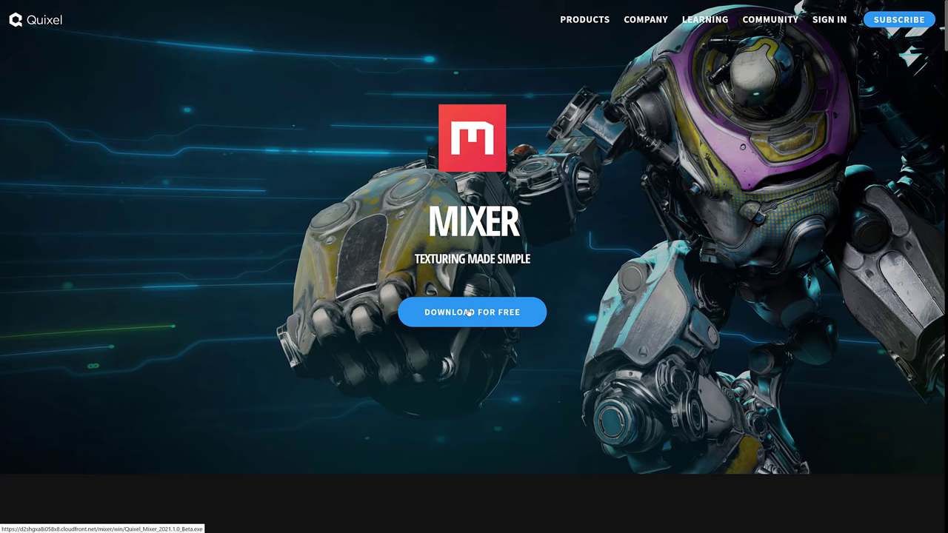
left_click(469, 313)
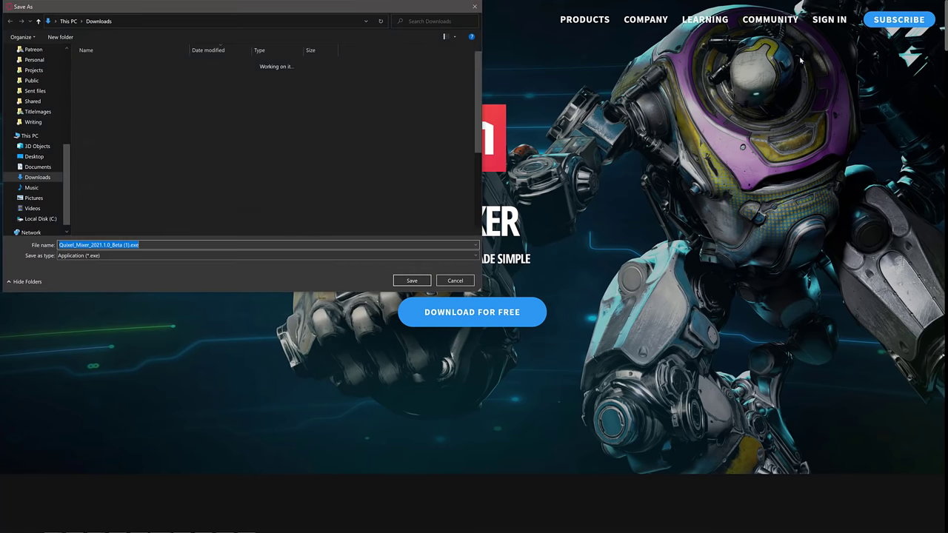
left_click(455, 281)
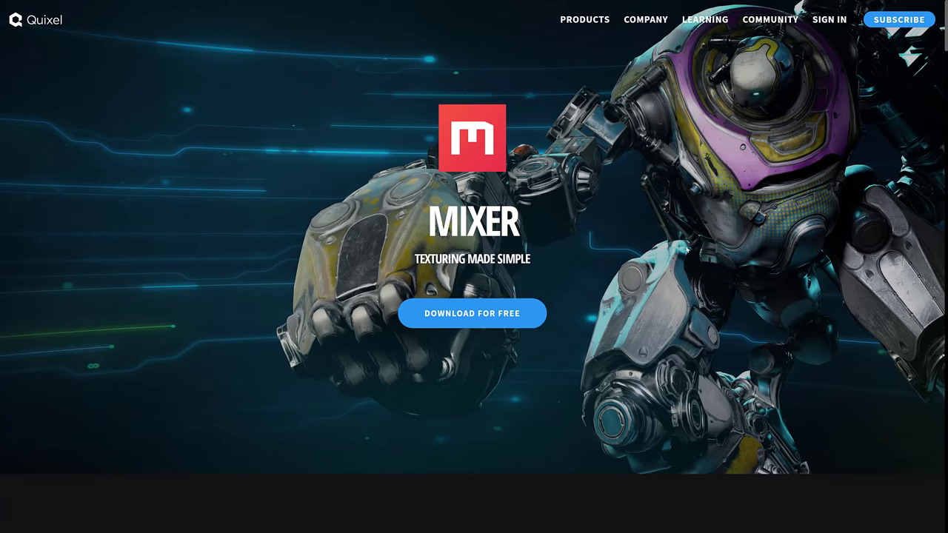
- Look through the Mixer product page, open its list of other versions and check the available operating systems
mouse_move(595, 28)
scroll(642, 202, "down", 7)
scroll(642, 202, "down", 20)
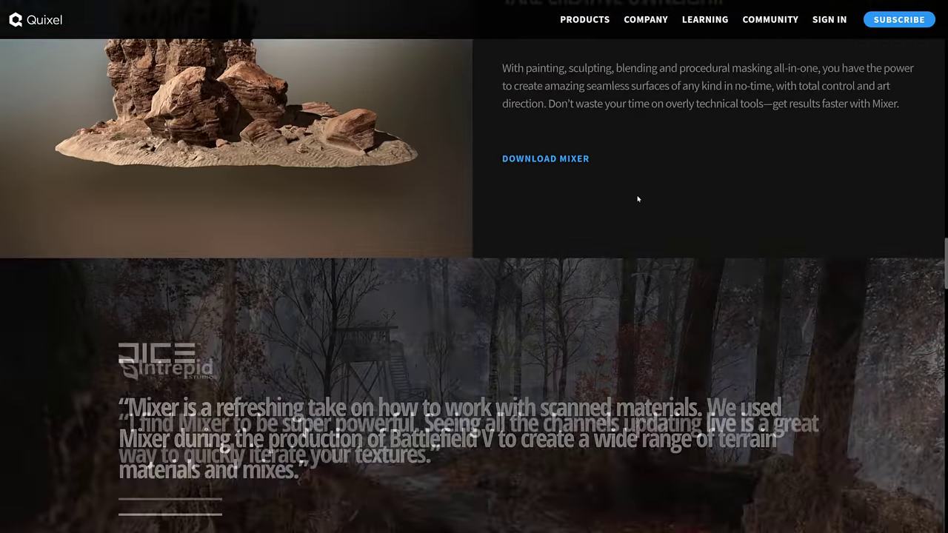
scroll(637, 192, "up", 9)
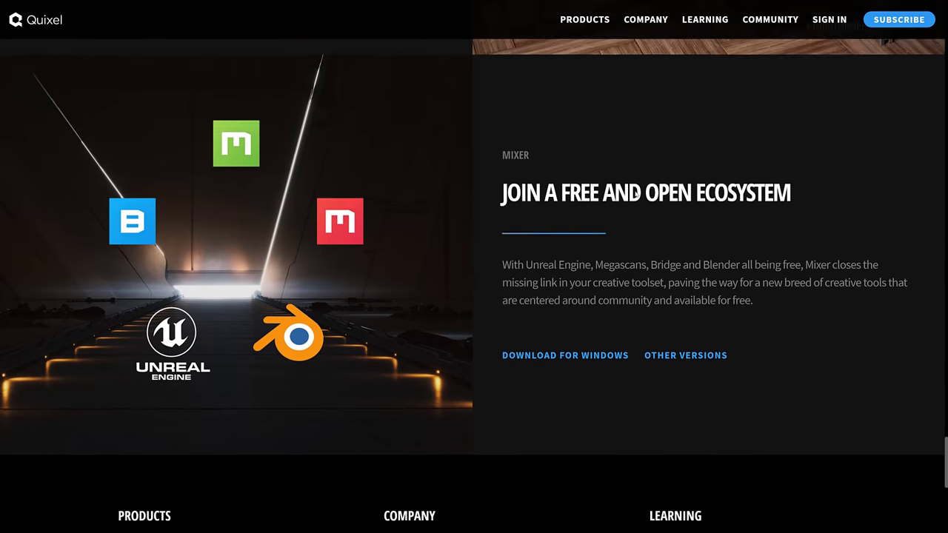
scroll(460, 211, "down", 2)
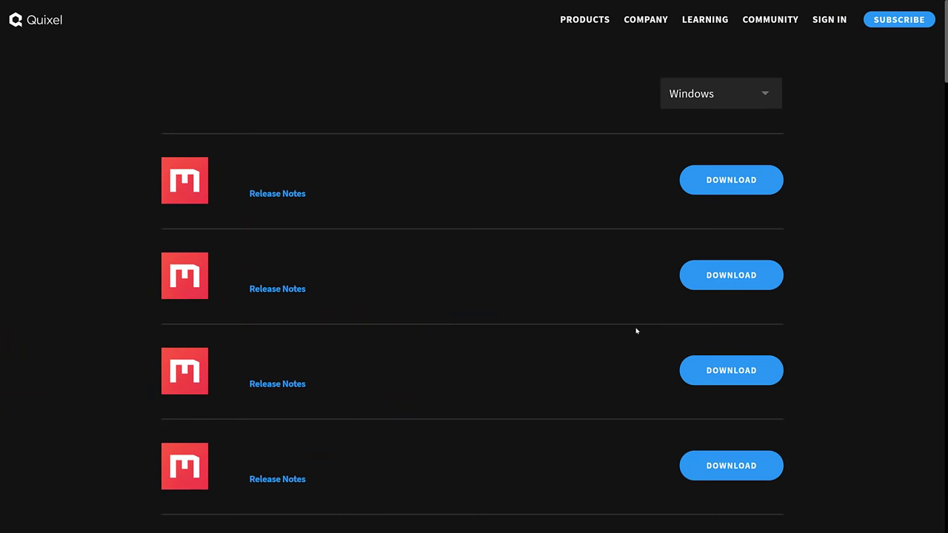
left_click(738, 90)
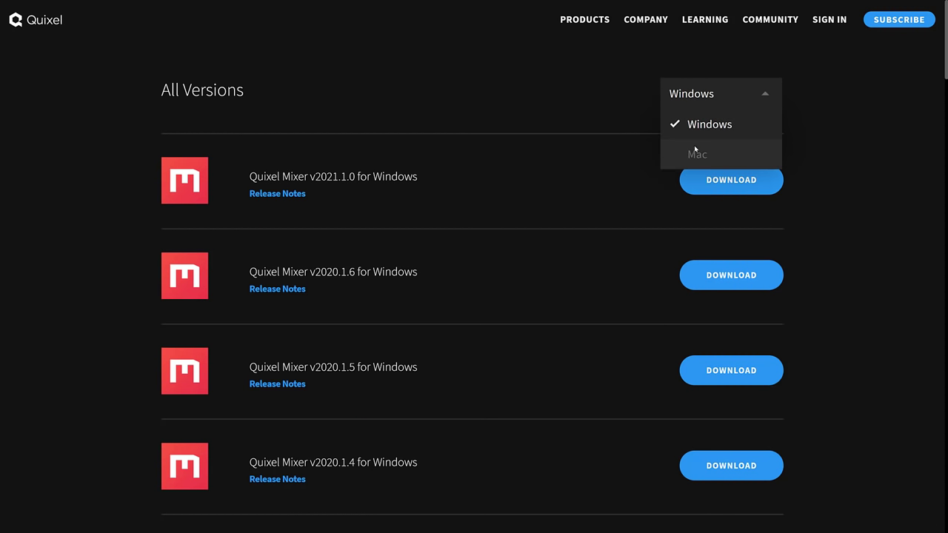
left_click(513, 209)
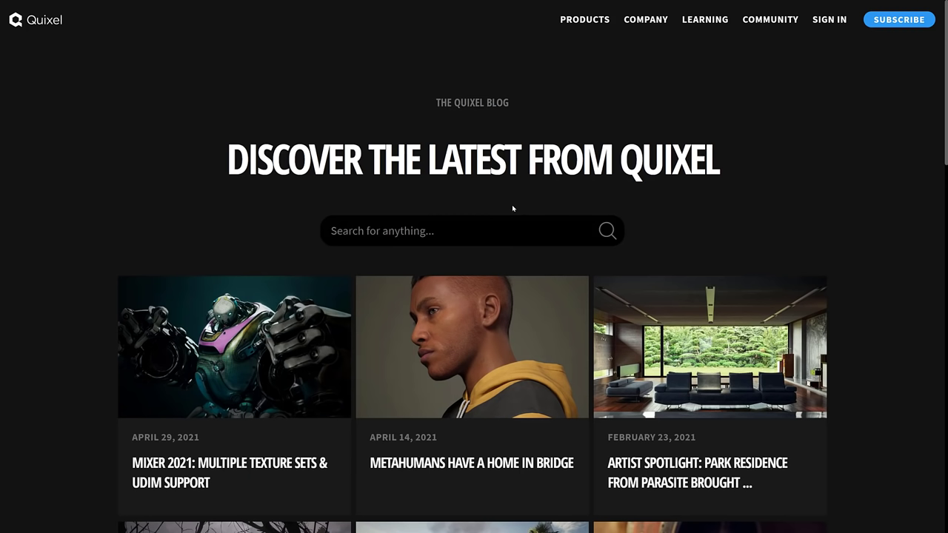
- Open the Quixel blog article "Mixer 2021: Multiple Texture Sets & UDIM Support"
scroll(725, 222, "down", 1)
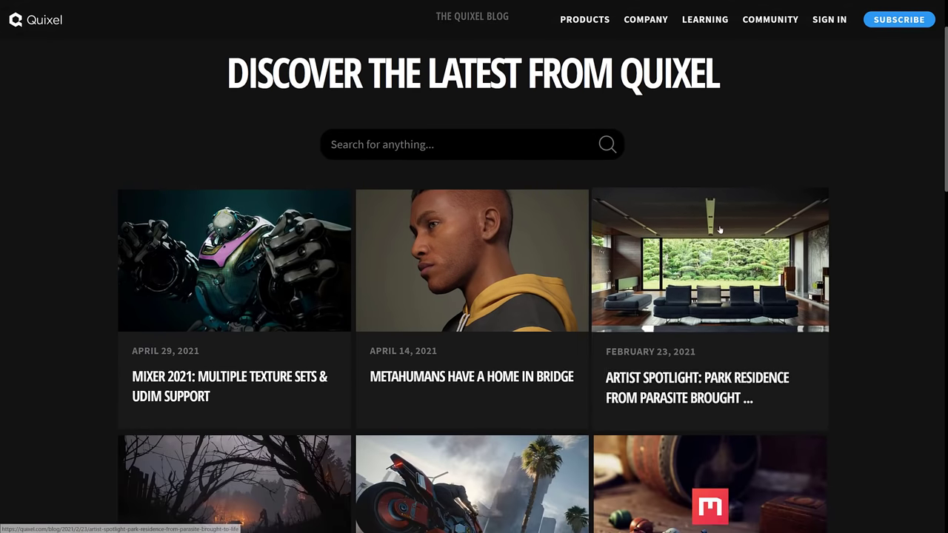
left_click(221, 376)
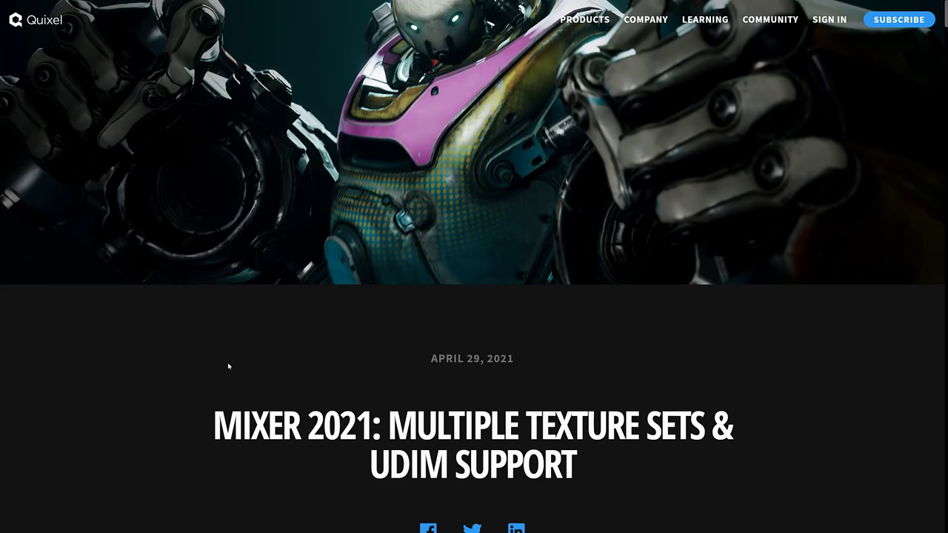
- Switch to Quixel Mixer, return from the local library to the 3D viewport and select the global detail layer set
scroll(229, 366, "down", 2)
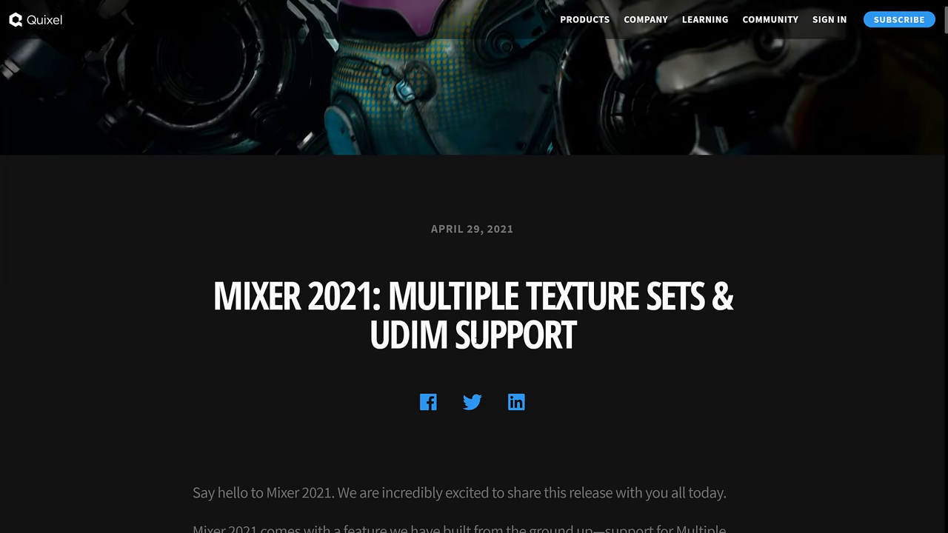
scroll(474, 338, "down", 1)
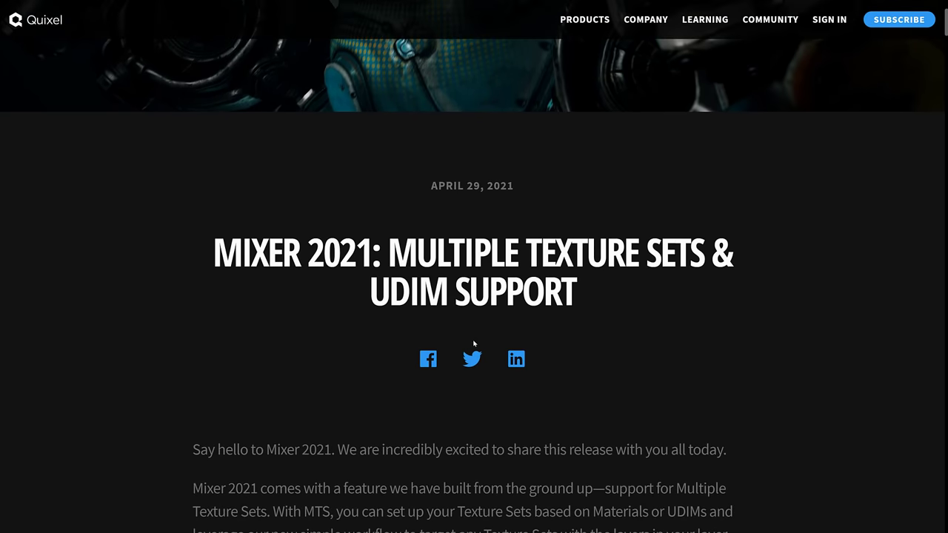
key("alt+Tab")
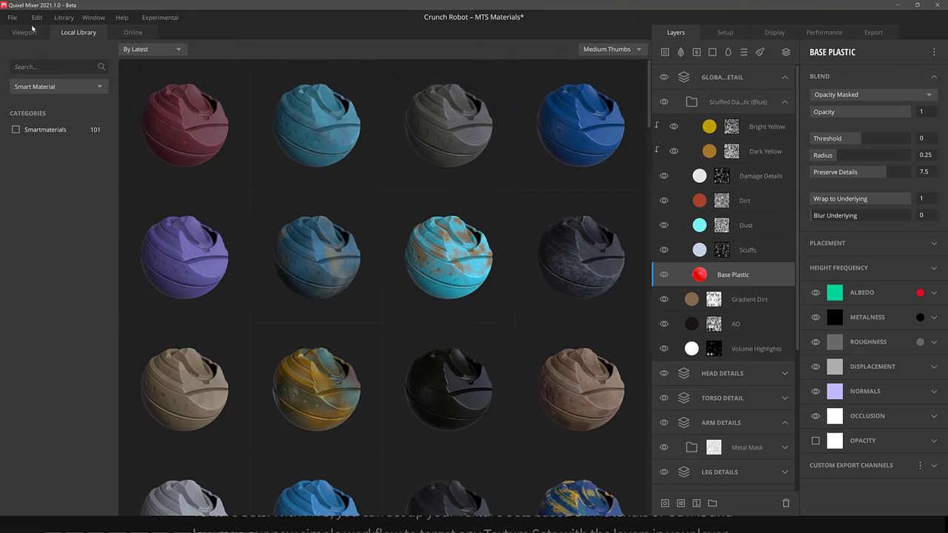
left_click(24, 33)
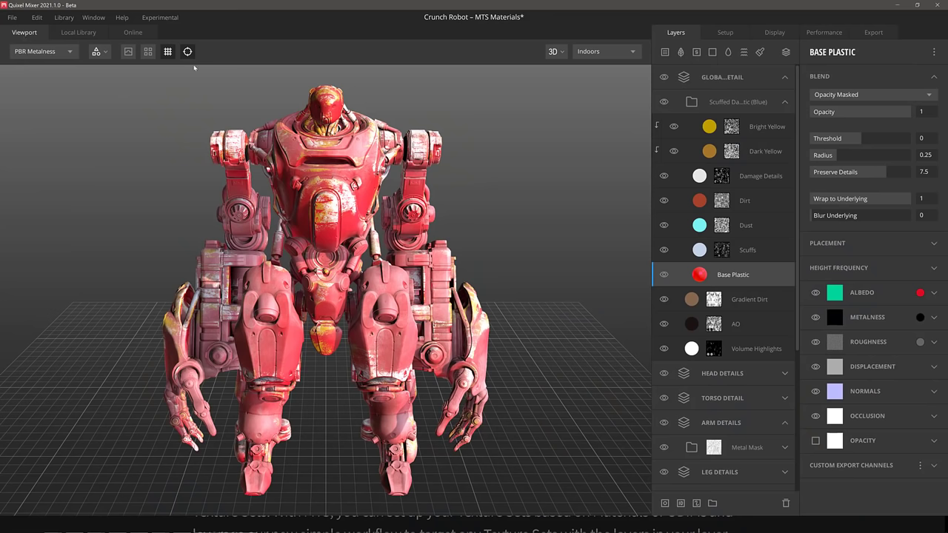
left_click(710, 80)
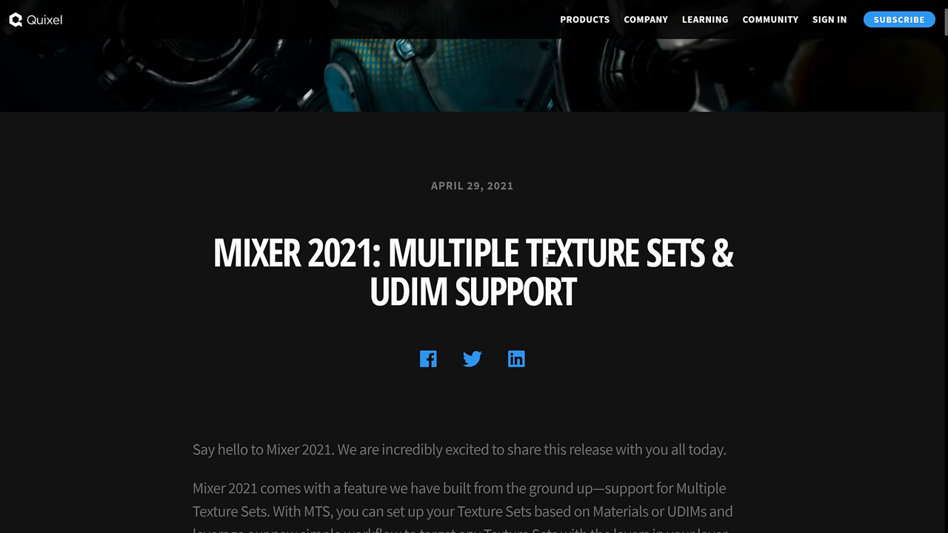
- Return to the article in the web browser and read from its introduction through the Texture Sets and Layer Sets sections
scroll(547, 261, "down", 5)
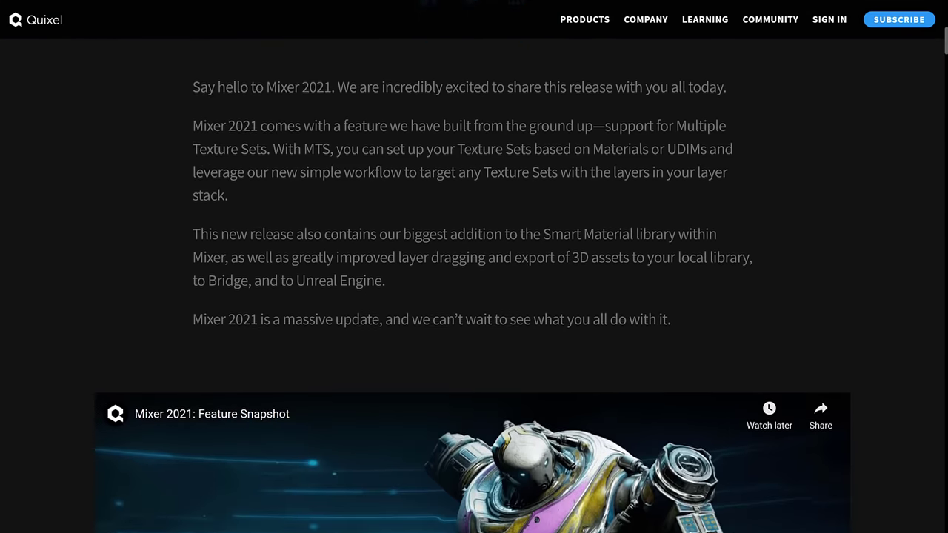
scroll(546, 256, "down", 10)
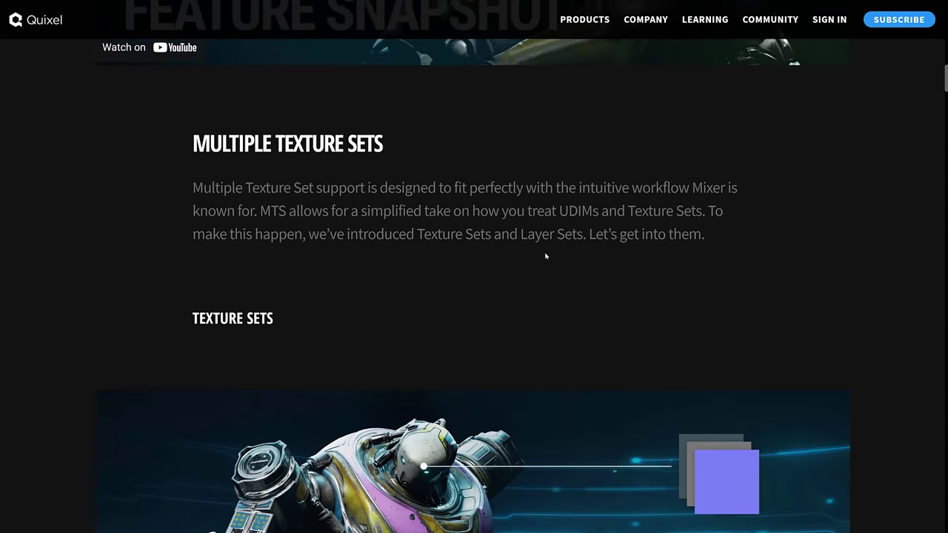
scroll(546, 257, "down", 5)
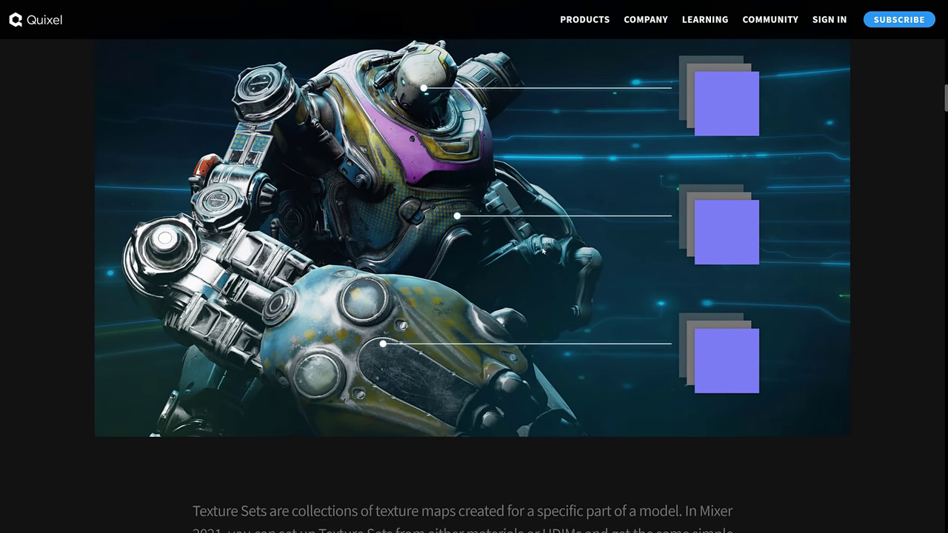
scroll(637, 204, "up", 1)
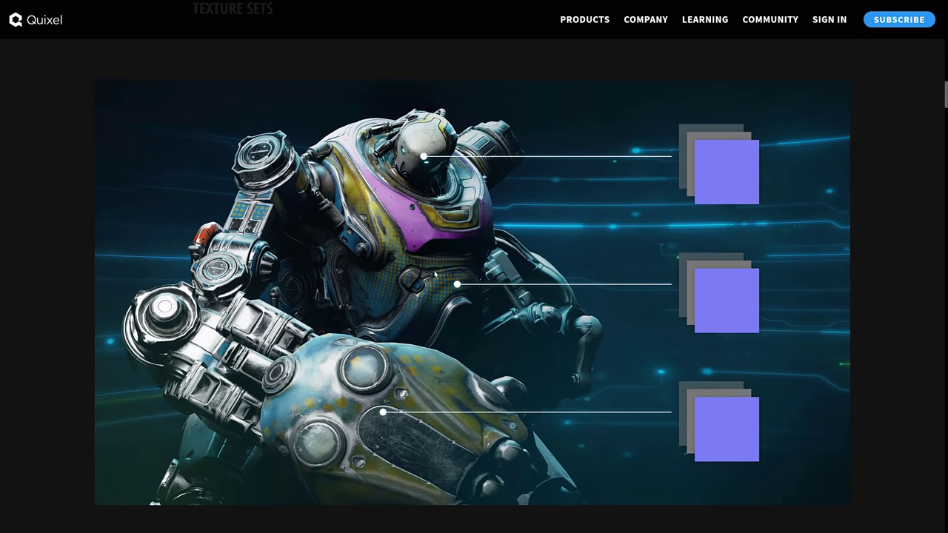
scroll(515, 333, "down", 7)
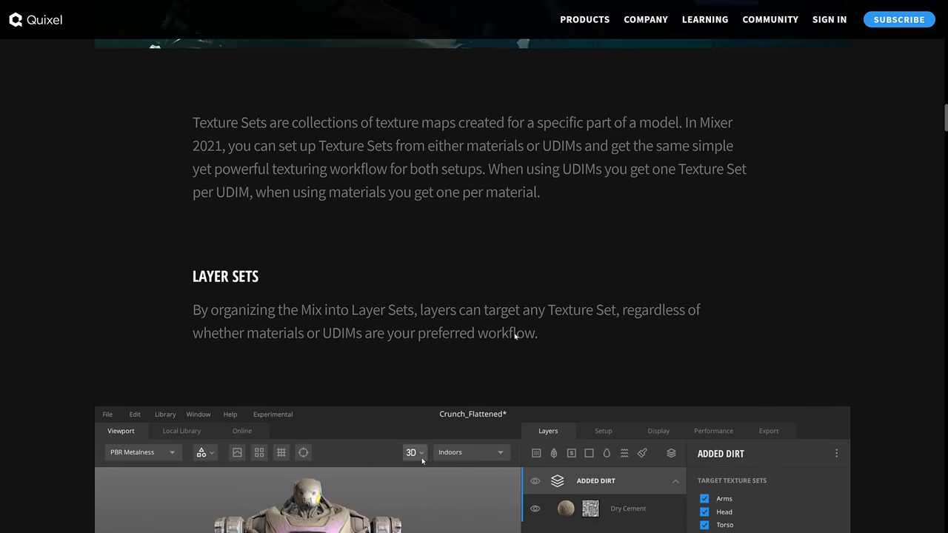
scroll(516, 337, "down", 1)
scroll(515, 337, "down", 1)
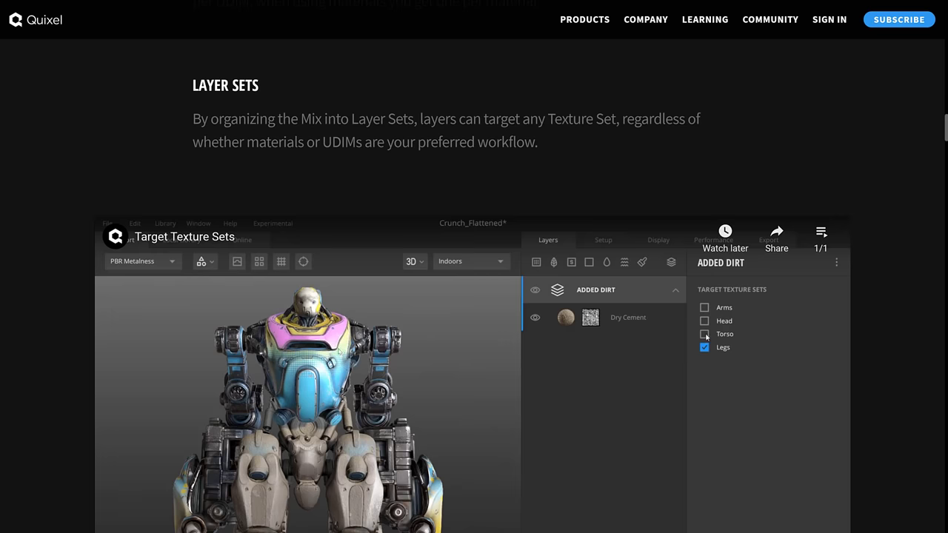
- Read the article's passages on painting across materials or UDIMs and on the Texture Sets Editor
scroll(356, 324, "down", 5)
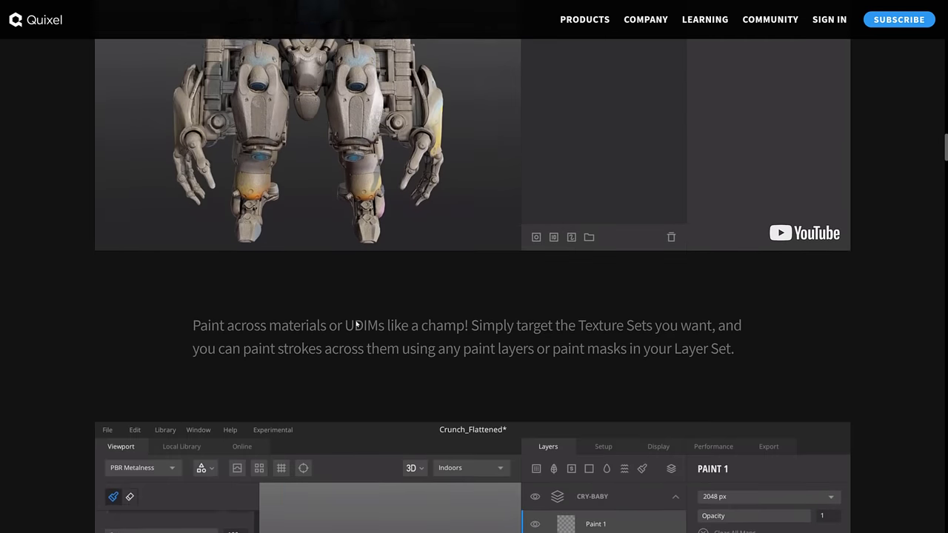
scroll(355, 323, "down", 1)
scroll(354, 304, "down", 1)
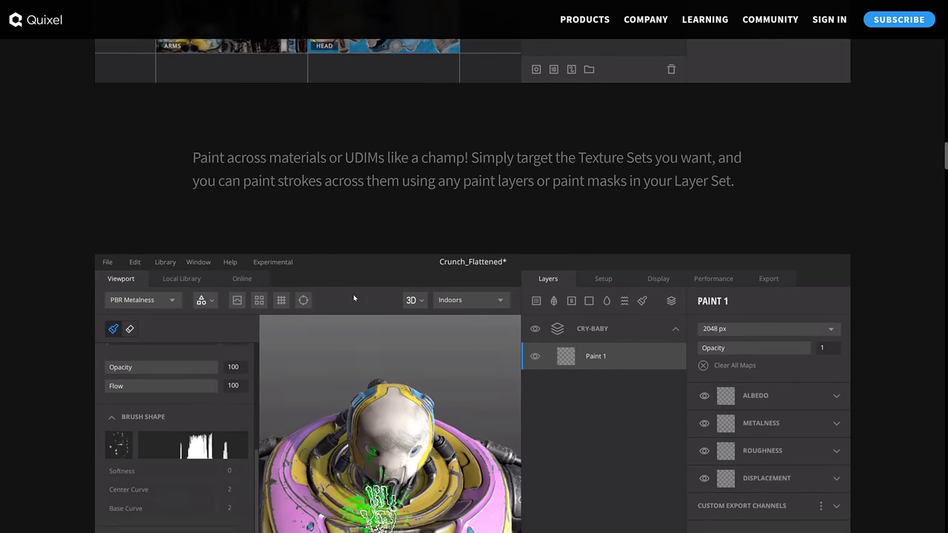
scroll(354, 299, "down", 7)
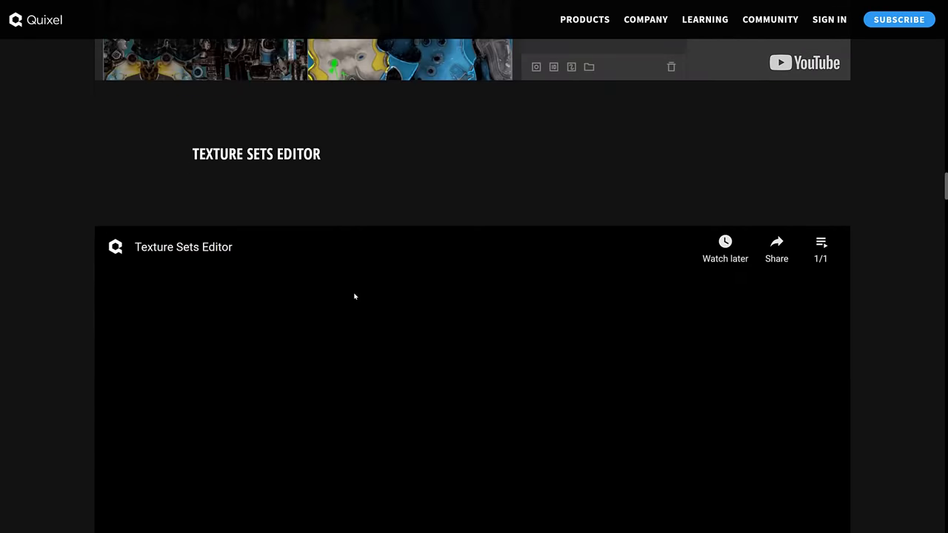
scroll(355, 297, "down", 4)
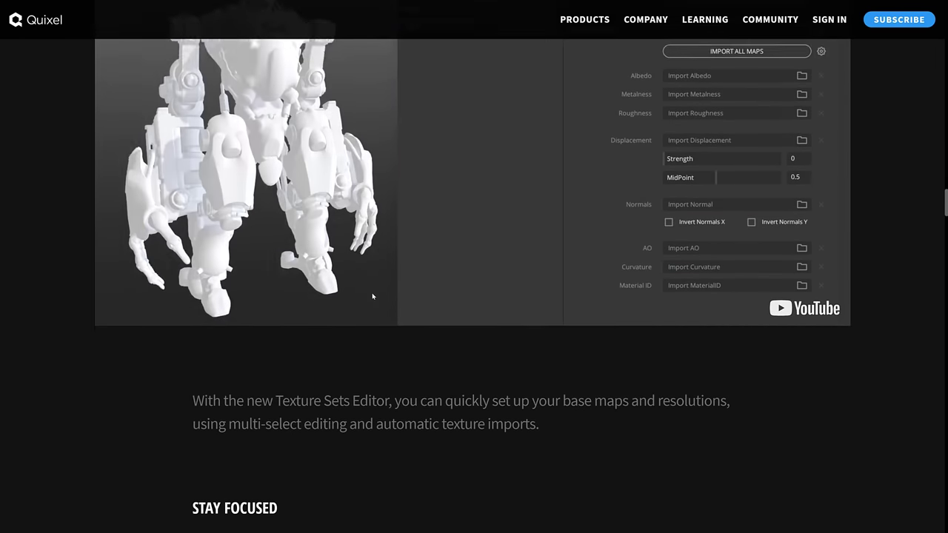
- Review the Stay Focused section on Active Area Focus and mesh visibility, through the suggestions for using multiple texture sets
scroll(373, 296, "down", 4)
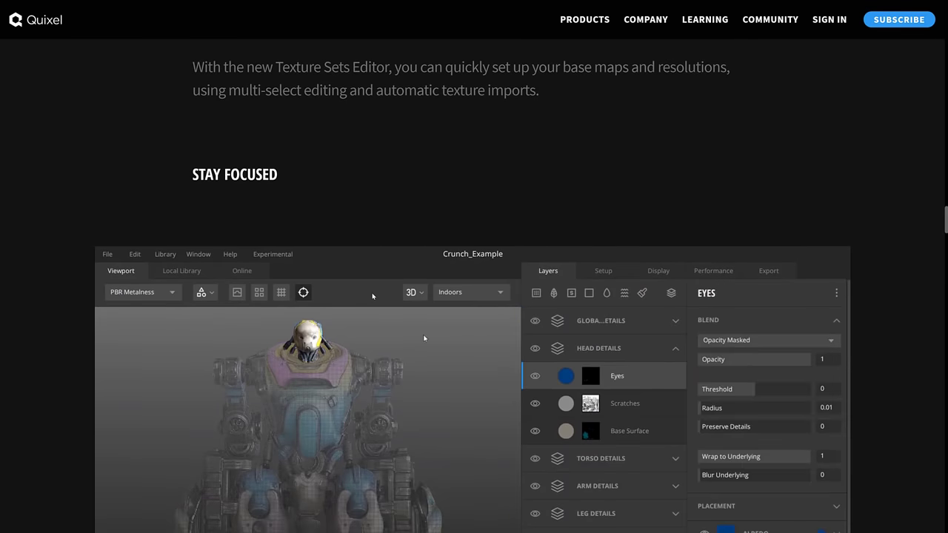
scroll(372, 296, "down", 1)
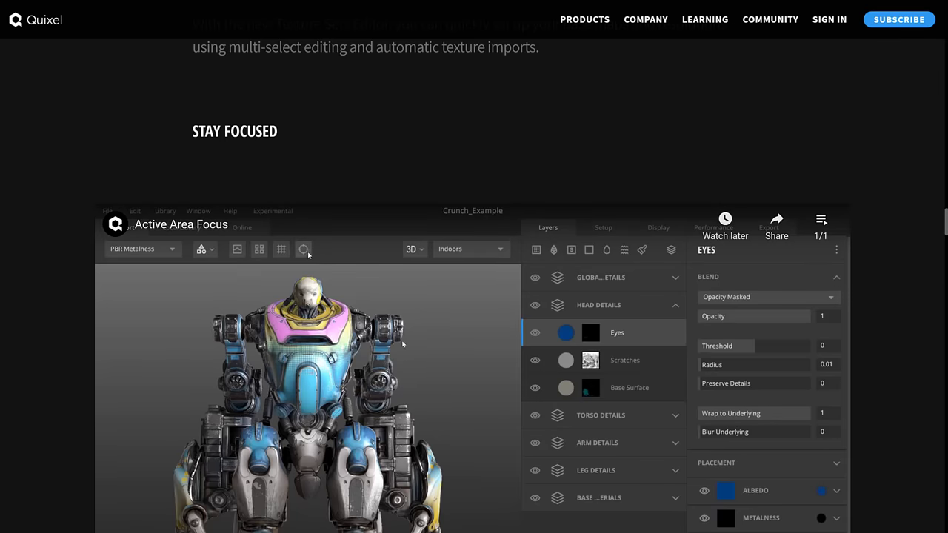
scroll(403, 344, "down", 1)
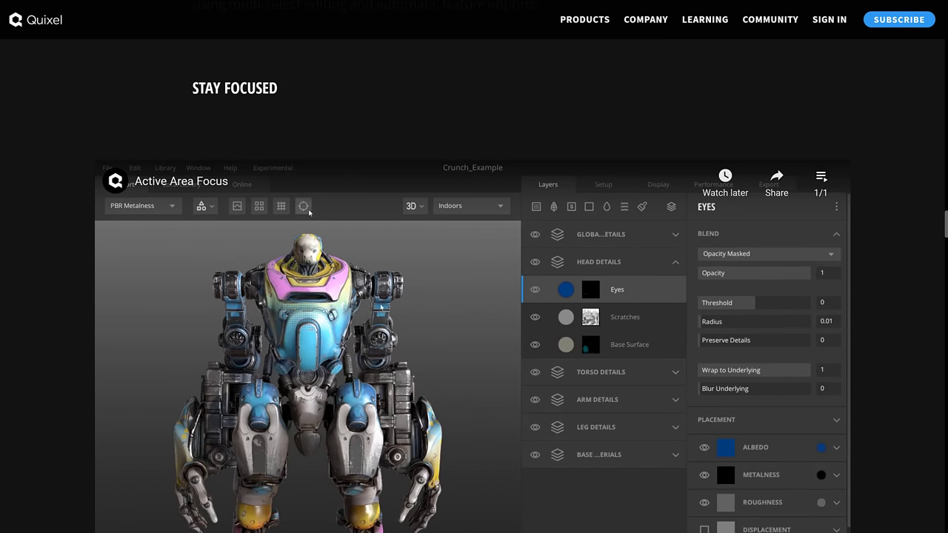
scroll(435, 287, "down", 4)
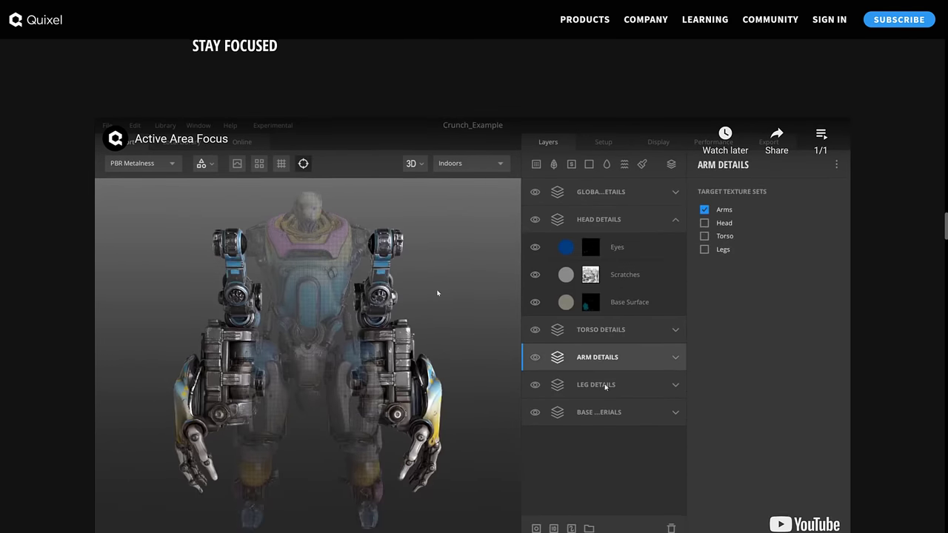
scroll(436, 288, "down", 8)
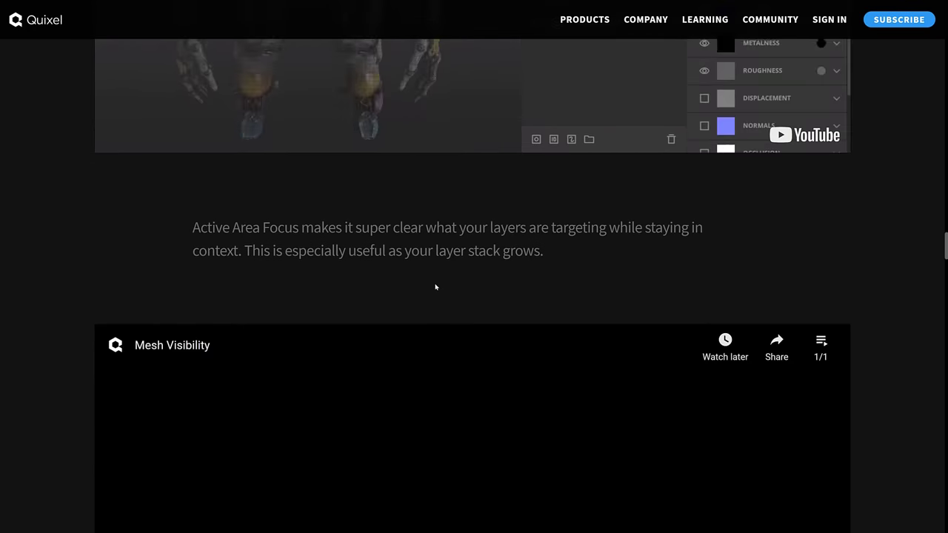
scroll(434, 278, "down", 5)
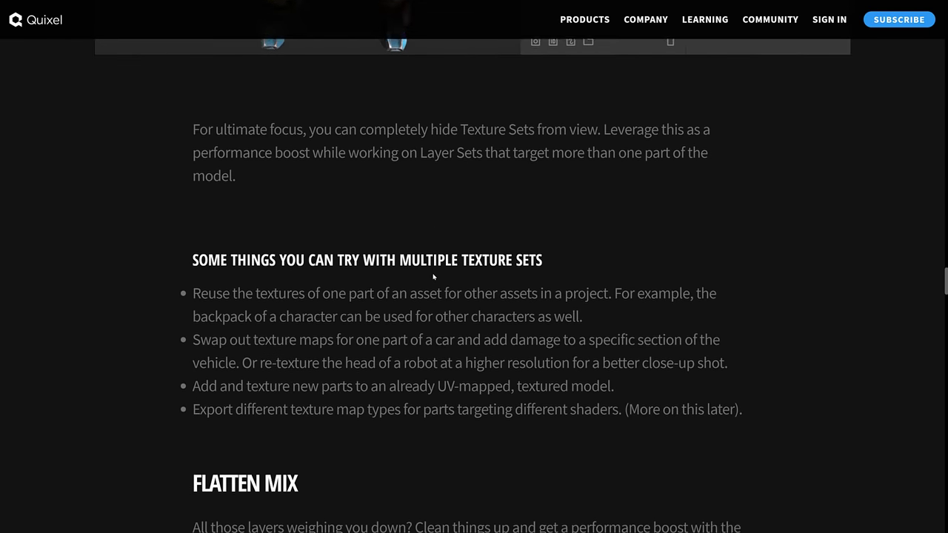
- Examine the Flatten Mix section, including its demo video and the explanation beneath it
scroll(474, 286, "down", 4)
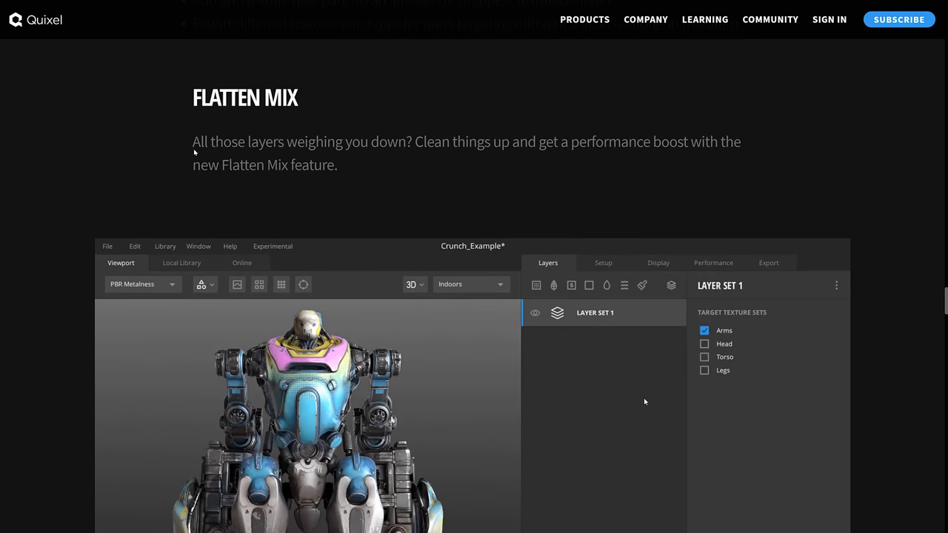
left_click_drag(194, 141, 360, 182)
left_click(363, 186)
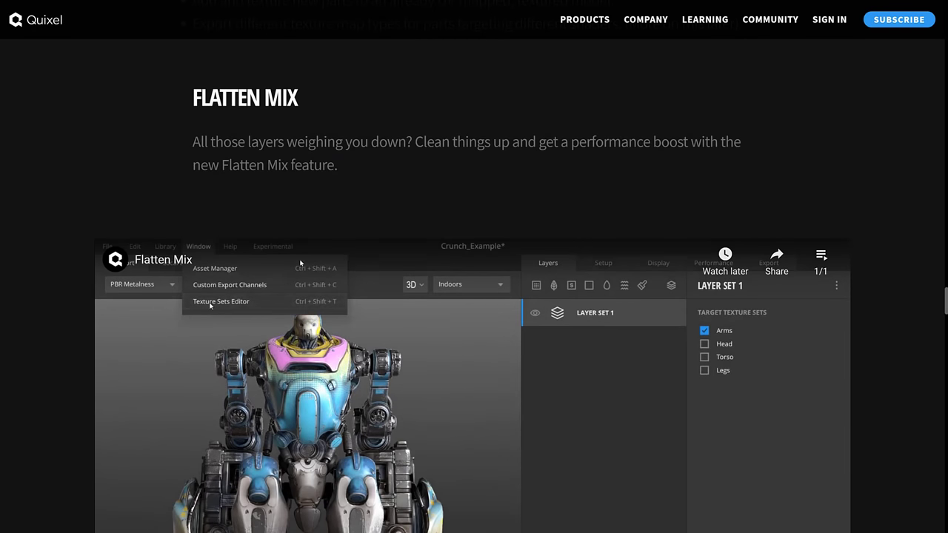
scroll(444, 222, "down", 1)
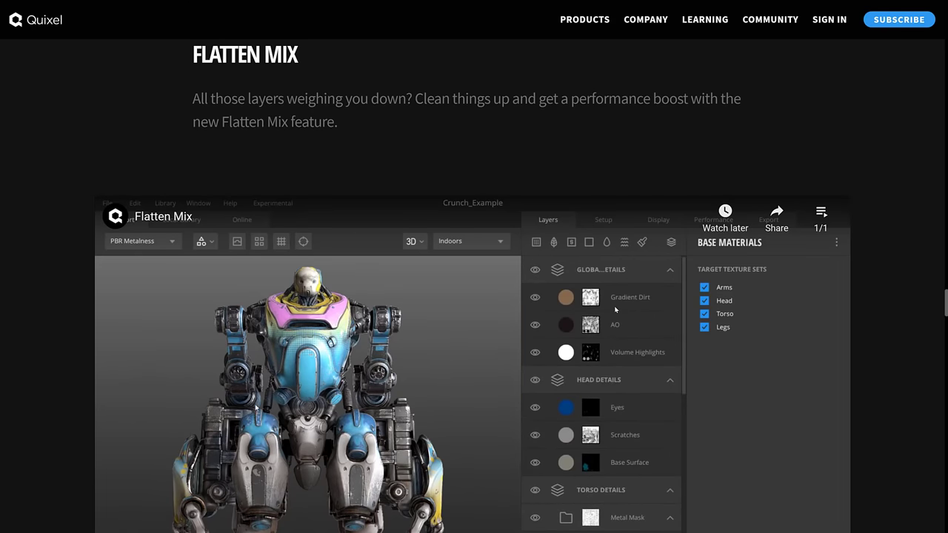
scroll(617, 303, "up", 1)
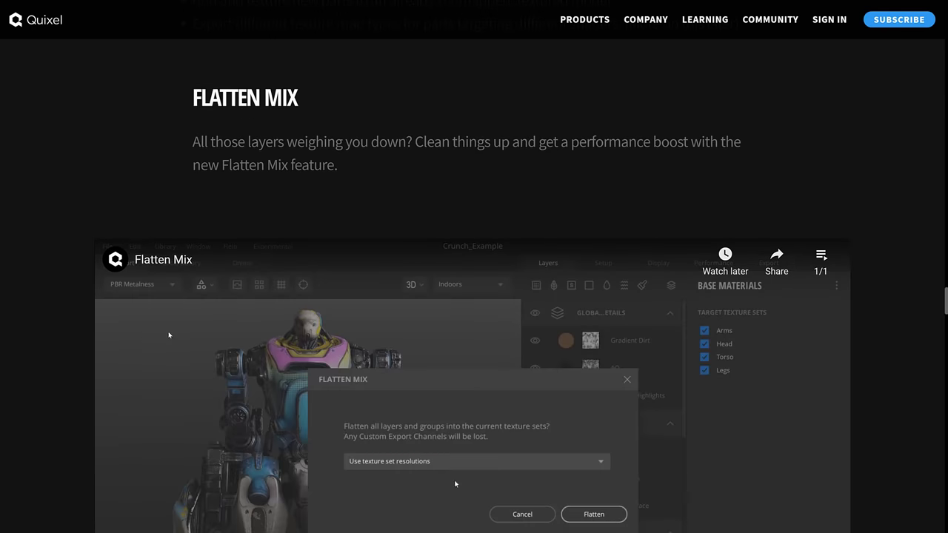
scroll(482, 400, "down", 1)
scroll(502, 392, "down", 2)
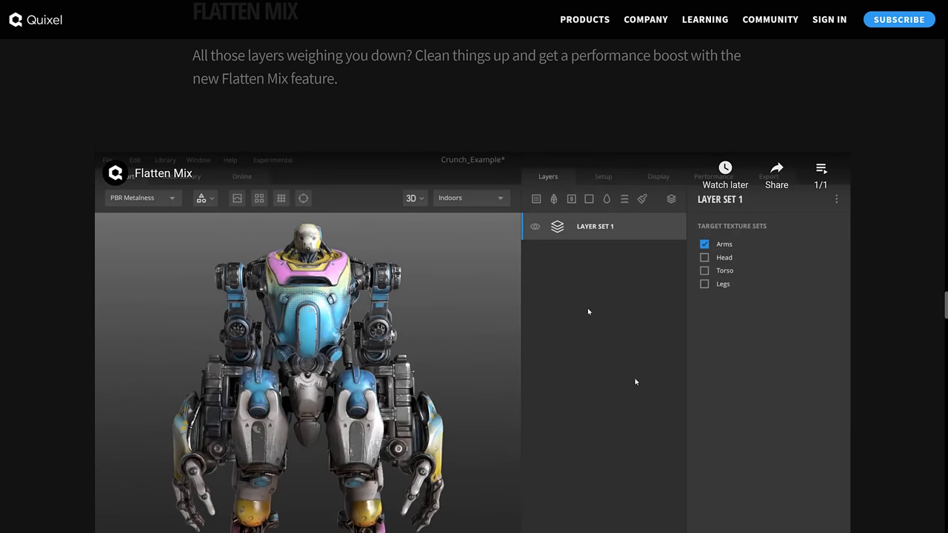
scroll(589, 312, "down", 2)
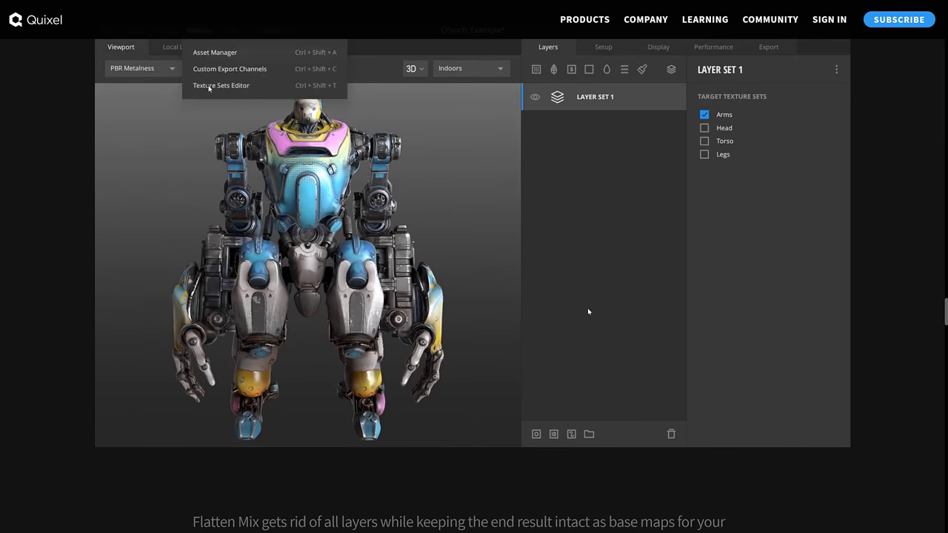
scroll(588, 312, "down", 4)
scroll(534, 283, "down", 3)
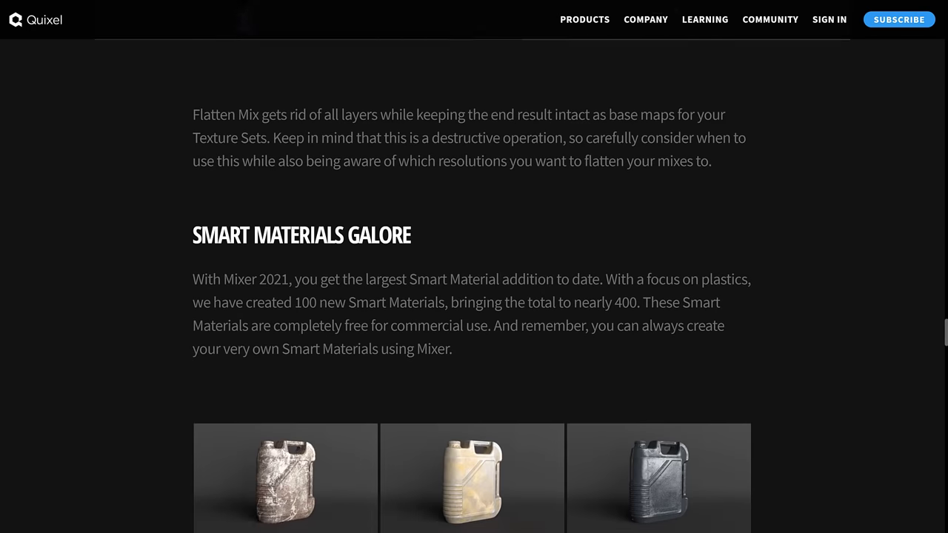
- Read the Smart Materials Galore section, highlighting the passages on the new materials, the total of nearly 400 and free commercial use
left_click_drag(210, 127, 465, 121)
left_click(465, 121)
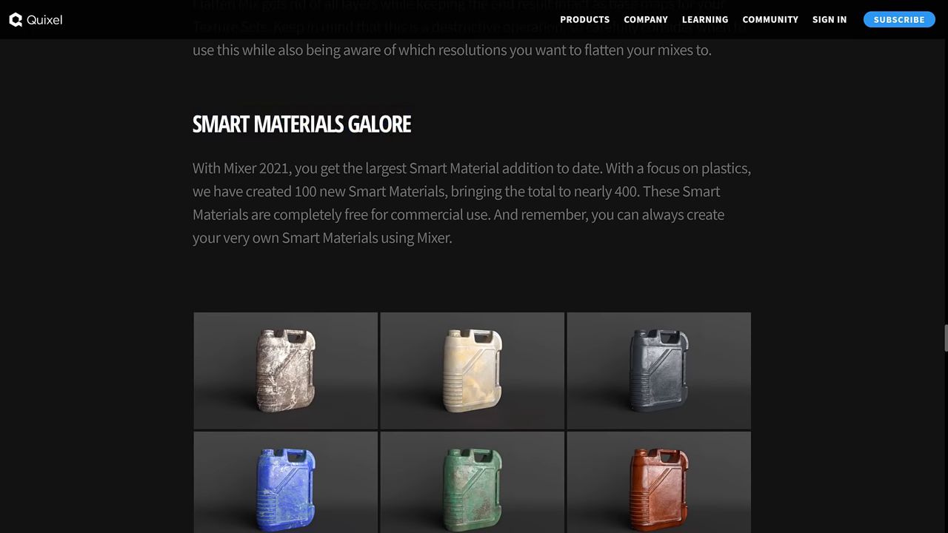
left_click_drag(286, 191, 542, 191)
left_click(542, 192)
double_click(626, 191)
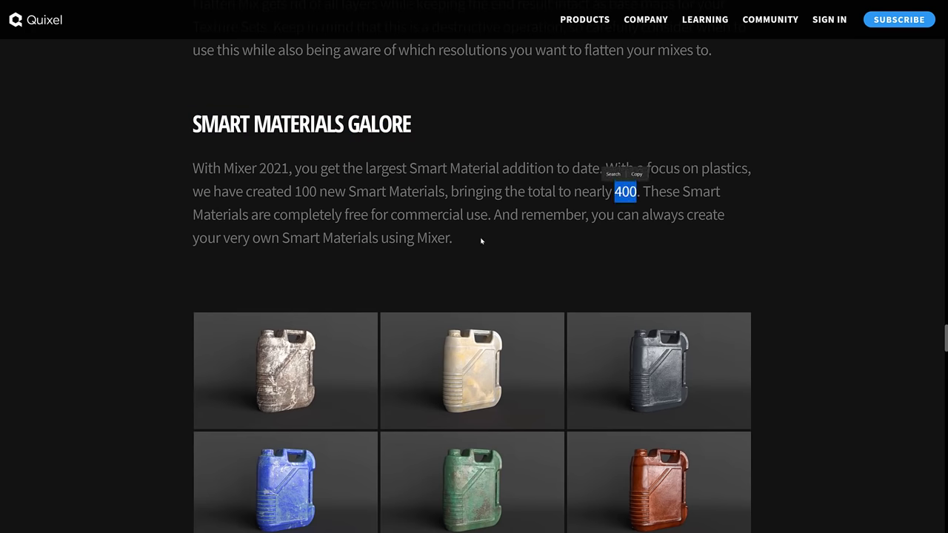
left_click_drag(300, 214, 480, 214)
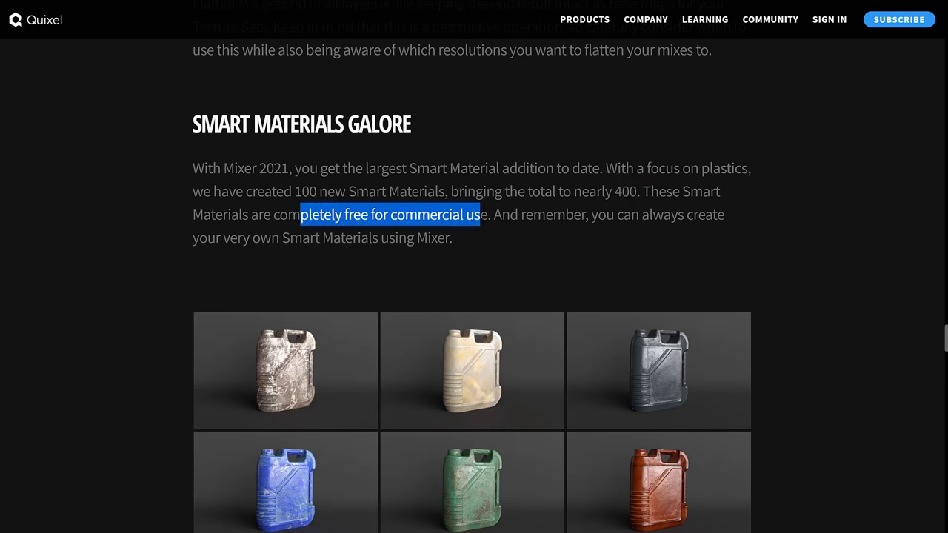
left_click(489, 243)
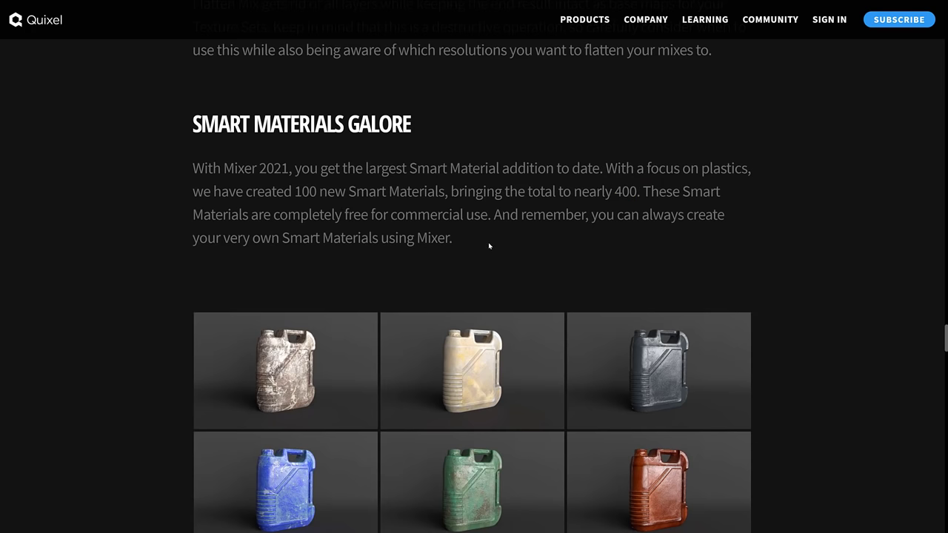
left_click_drag(488, 242, 252, 237)
- Read the sections on improved layer stack interactions and exporting 3D assets to the library, highlighting the local library export sentence
scroll(559, 235, "down", 7)
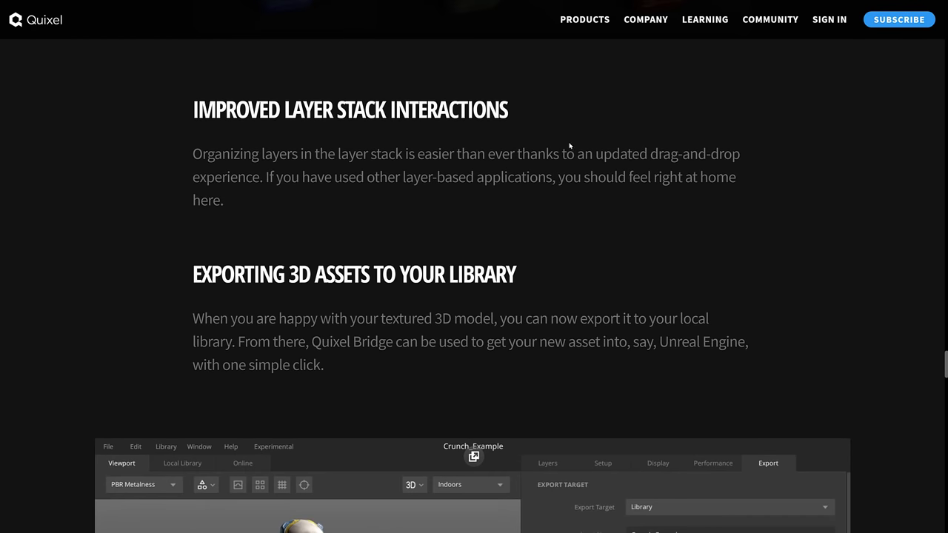
scroll(653, 232, "down", 1)
left_click_drag(211, 189, 537, 200)
left_click_drag(245, 232, 286, 255)
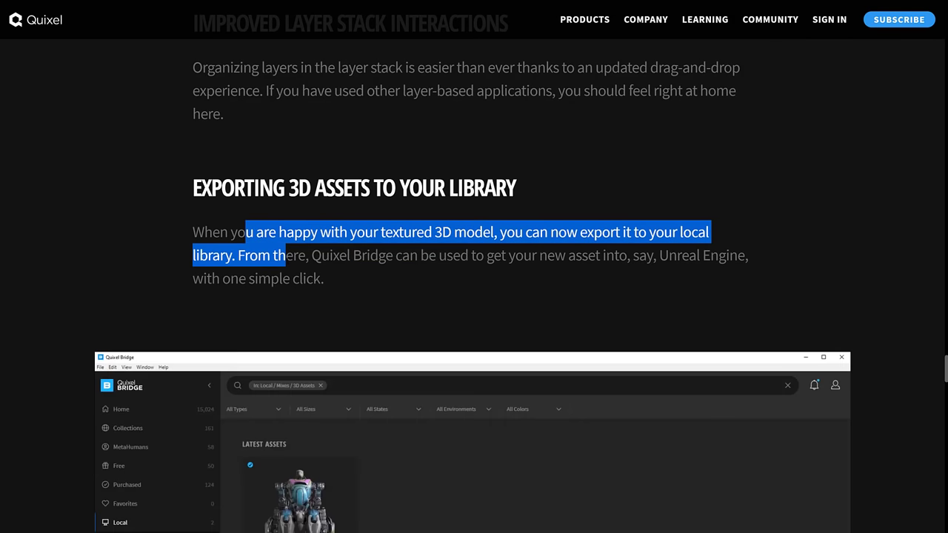
- Switch to Quixel Mixer and filter the local library to show only 3D assets
key("alt+Tab")
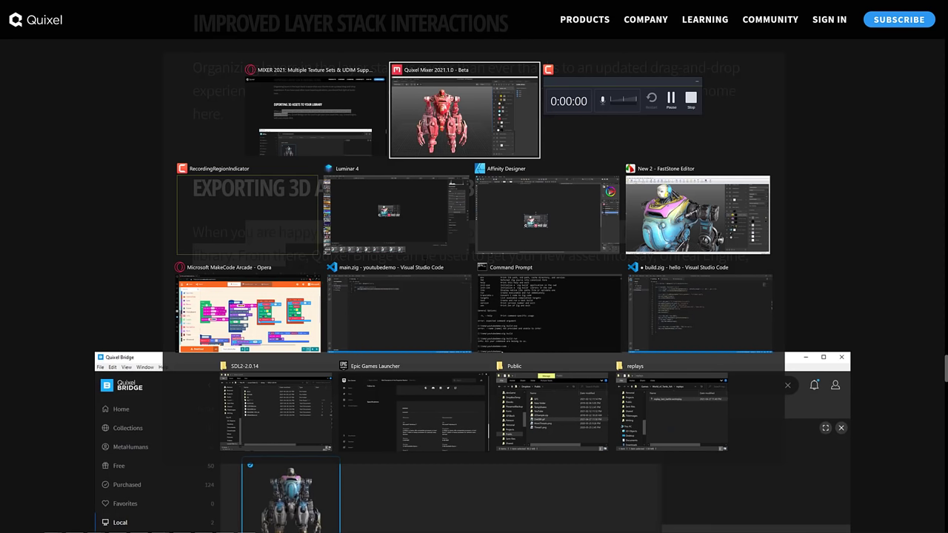
left_click(79, 32)
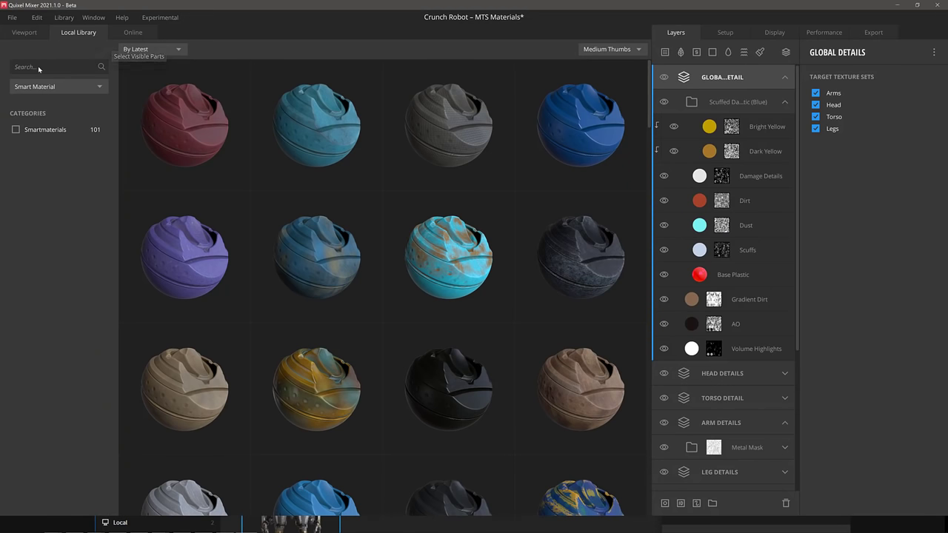
left_click(54, 88)
left_click(30, 146)
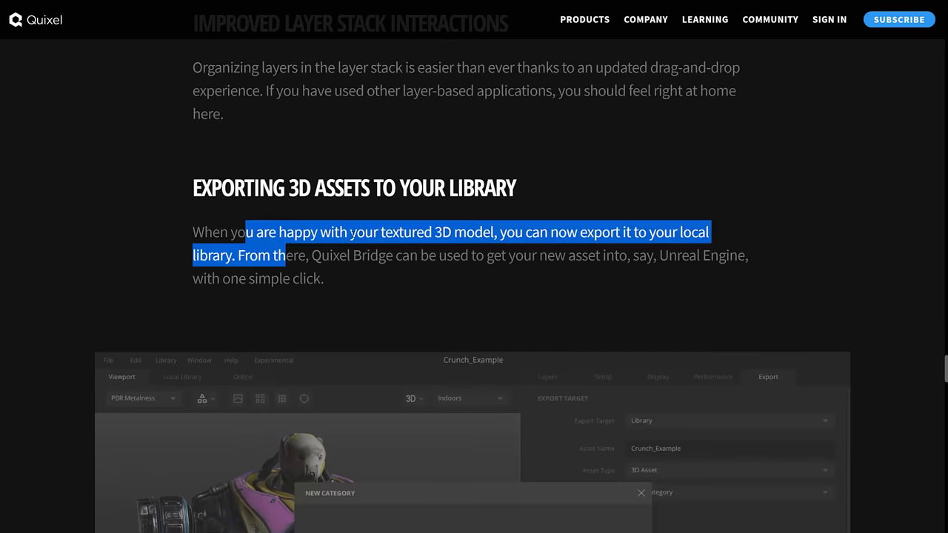
- Return to the release article and highlight the paragraph on exporting textured 3D models to the local library and Quixel Bridge
left_click(387, 267)
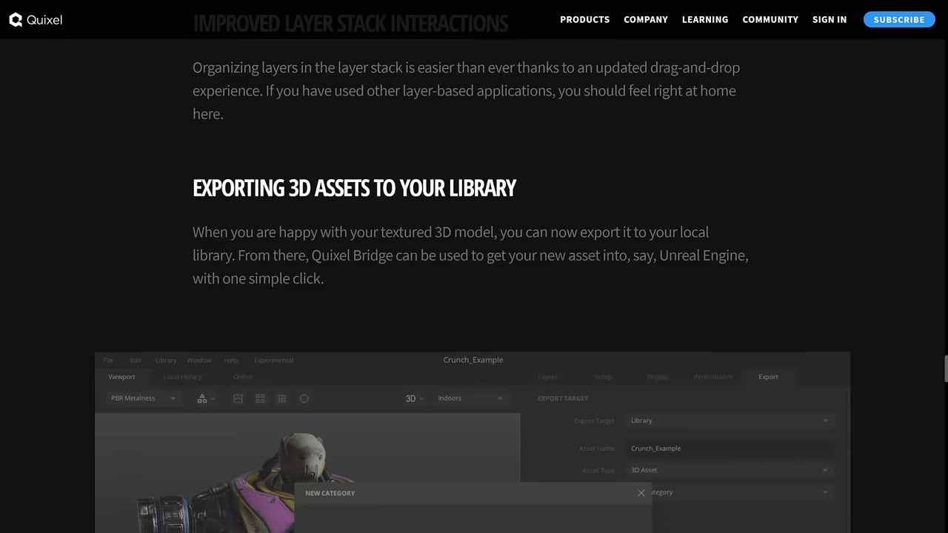
left_click_drag(326, 279, 265, 231)
scroll(363, 296, "down", 6)
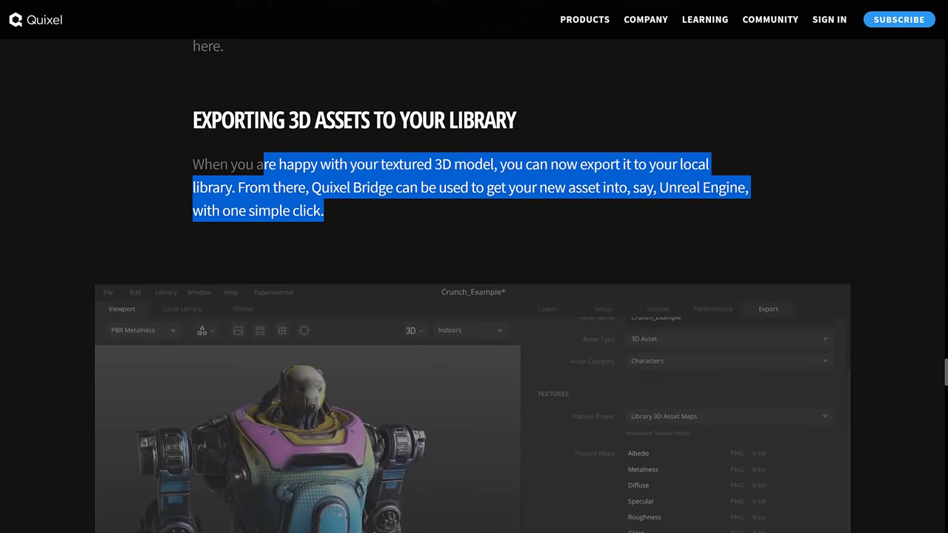
- Review the Samples and Tutorials section, highlighting the Crunch Robot entry in the list of sample mixes
scroll(365, 294, "down", 4)
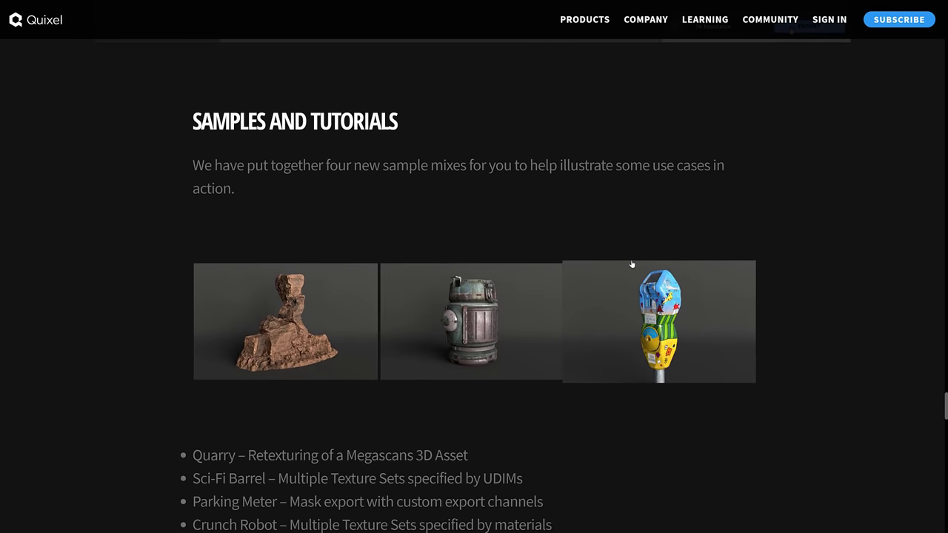
scroll(631, 261, "down", 2)
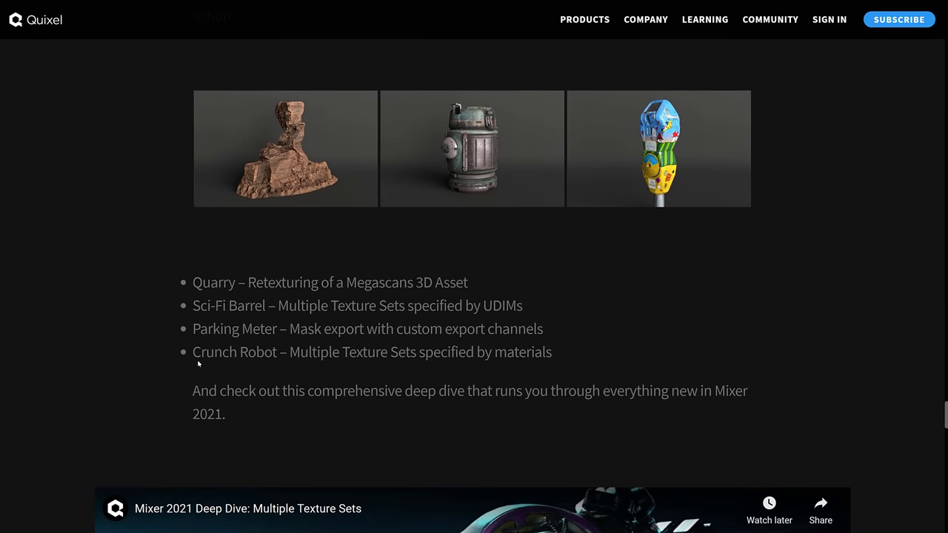
left_click_drag(194, 359, 595, 358)
left_click(599, 351)
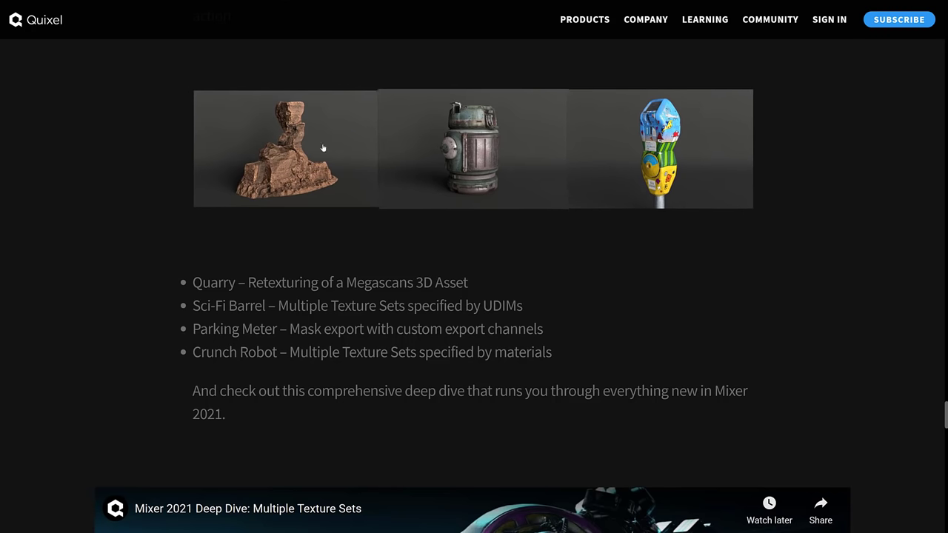
- Switch to Quixel Mixer and create a new mix named Untitled at 2048 px
key("alt+Tab")
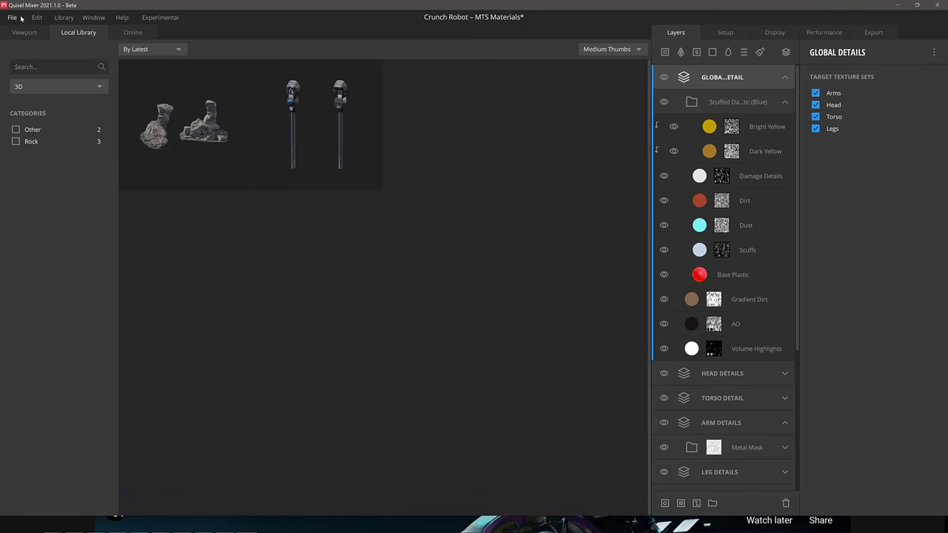
left_click(13, 18)
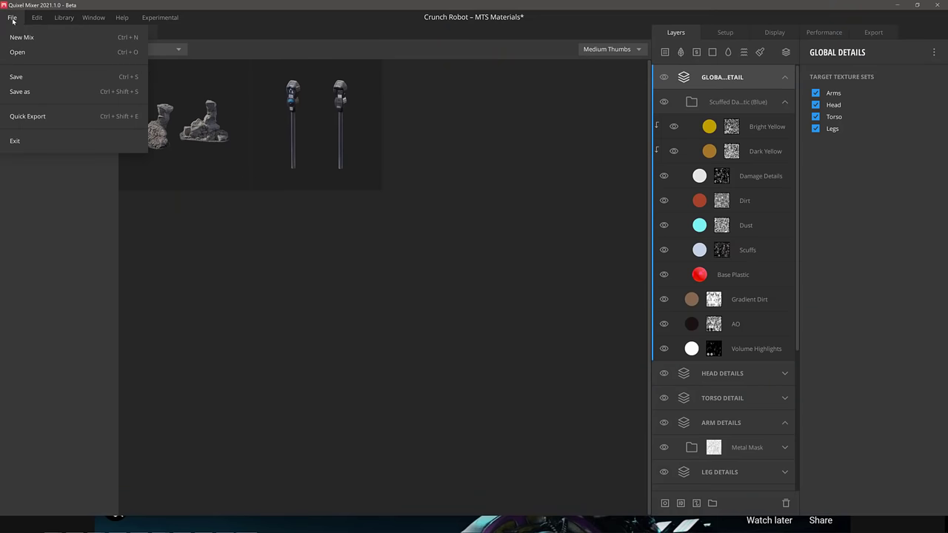
left_click(25, 37)
left_click(591, 319)
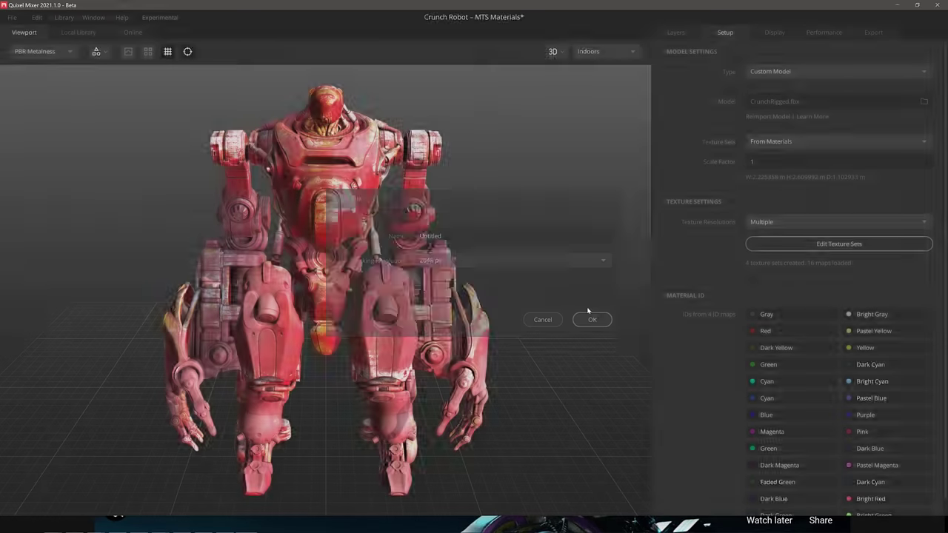
left_click(549, 319)
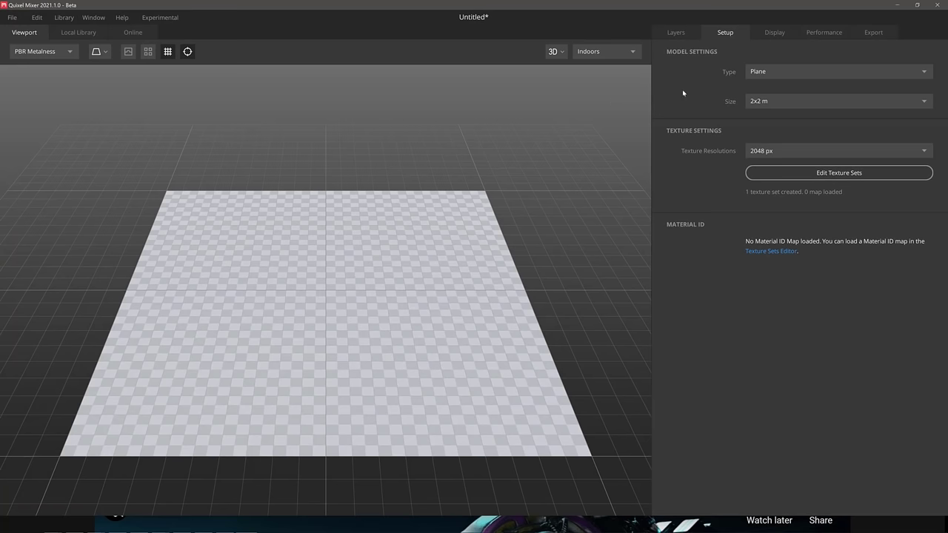
- Set the model type to 3D Asset and load the Parking Meter from the local library
left_click(776, 71)
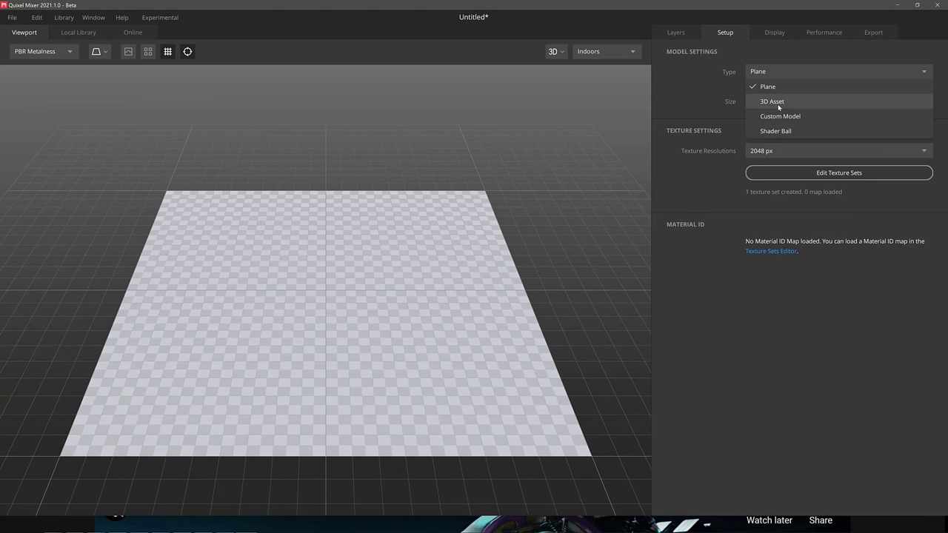
left_click(774, 103)
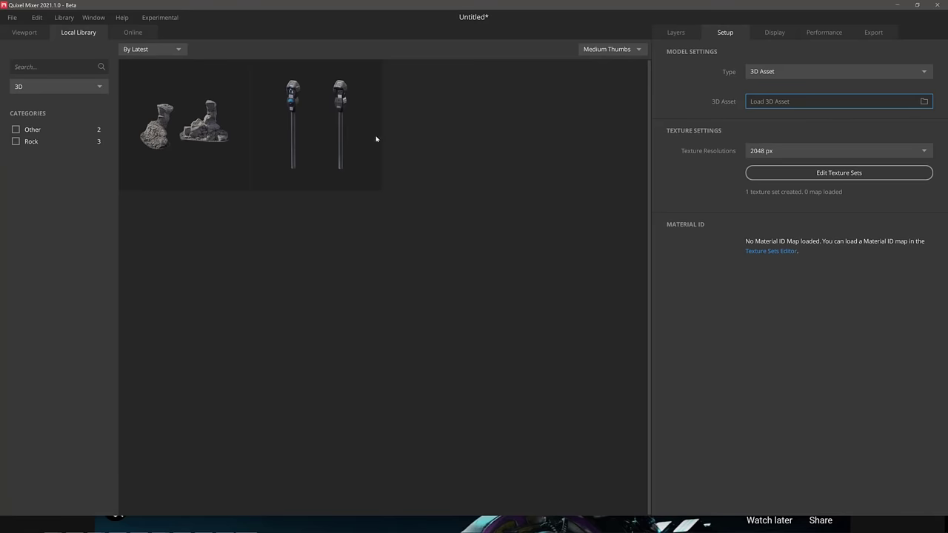
left_click(311, 116)
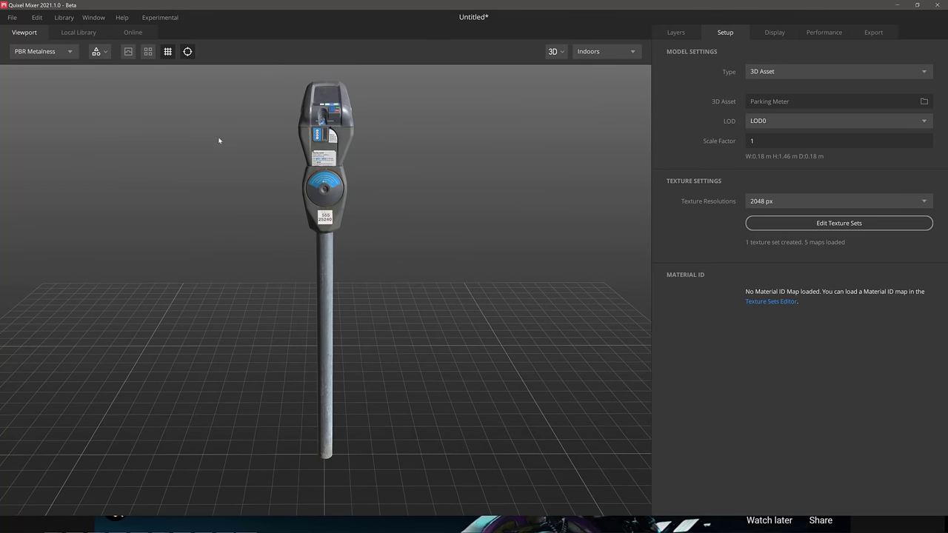
- Open the model file selection for the Custom Model type and cancel it
left_click(778, 102)
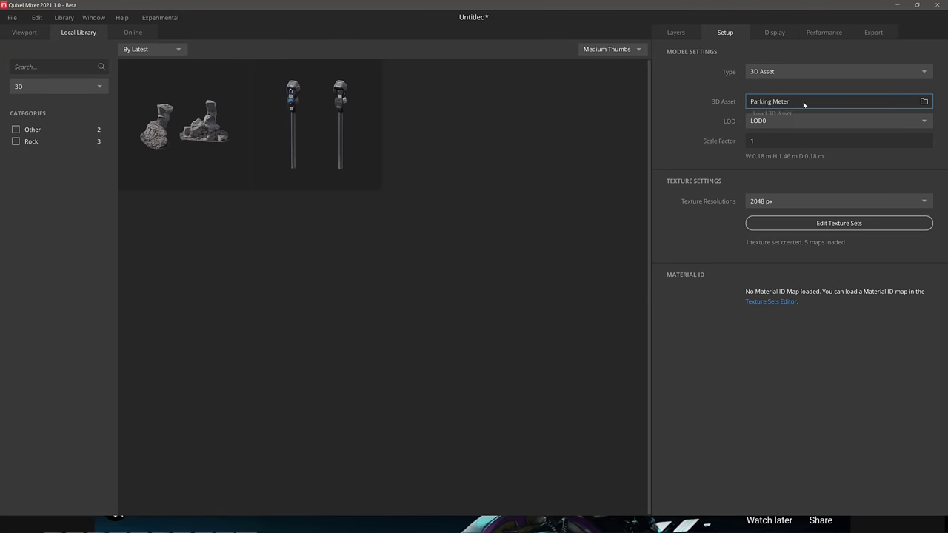
left_click(799, 72)
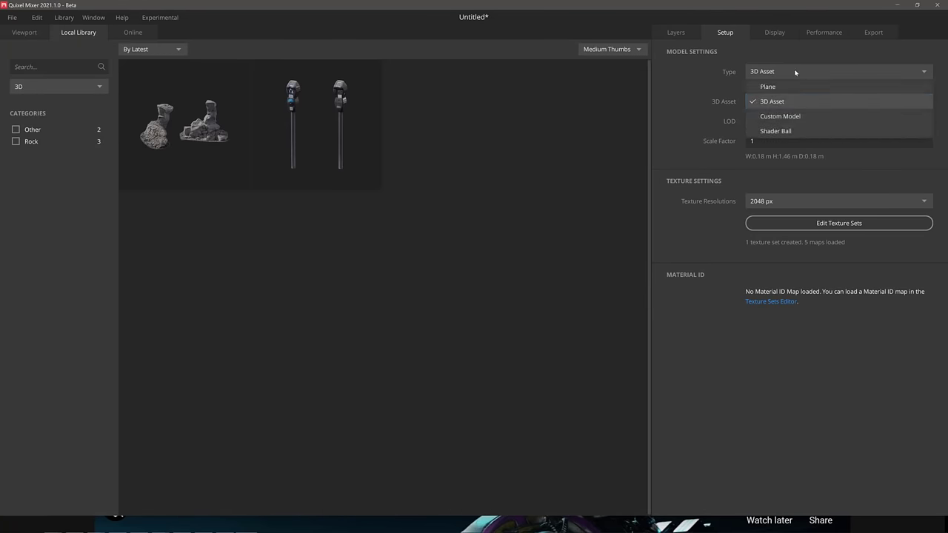
left_click(781, 117)
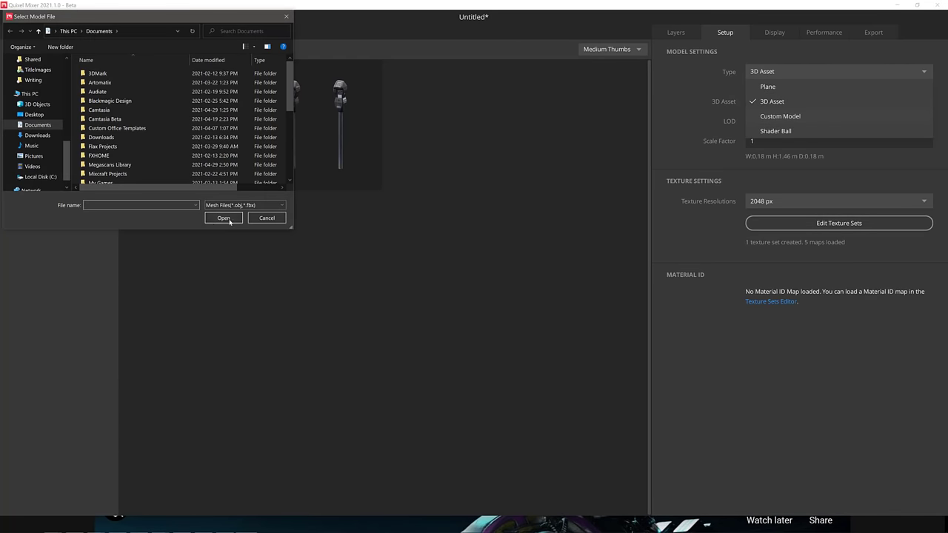
left_click(261, 218)
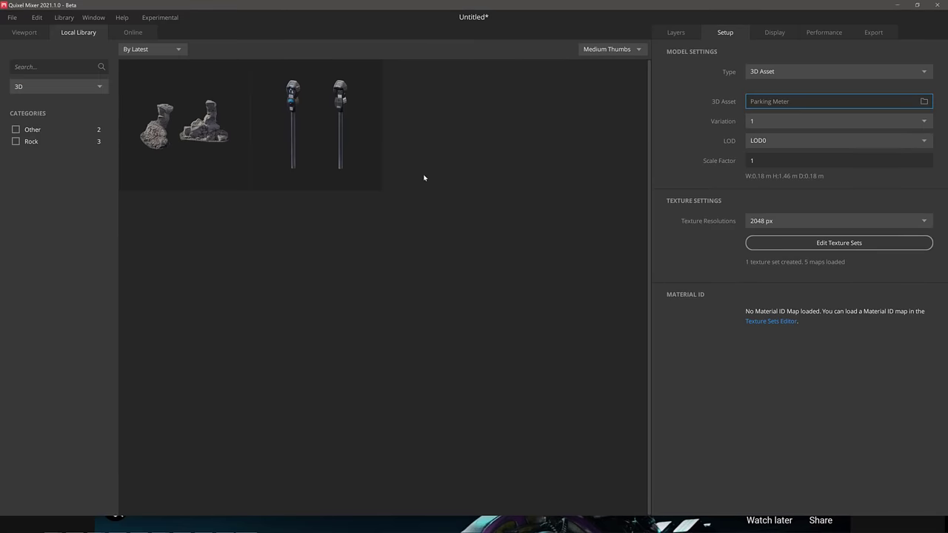
- Set the model type to Shader Ball and inspect the ball in the 3D viewport
left_click(797, 72)
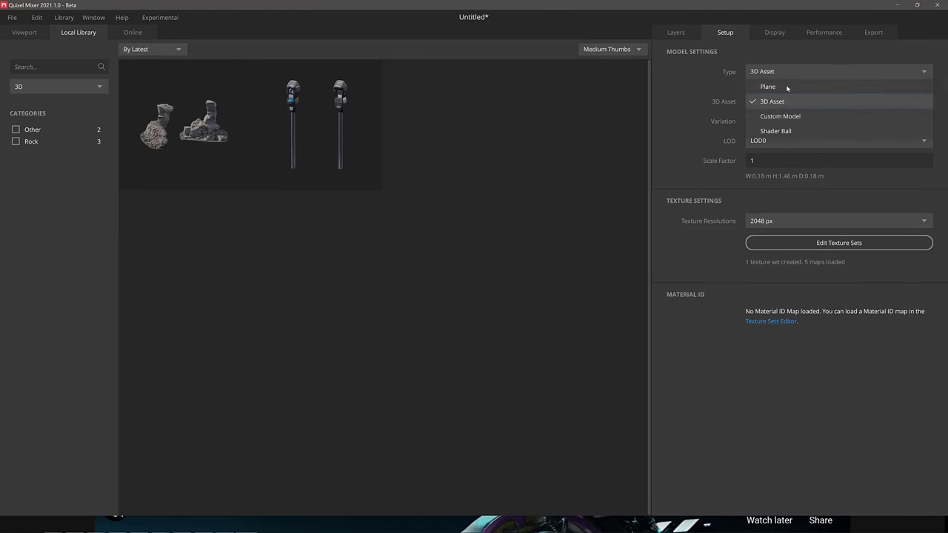
left_click(796, 129)
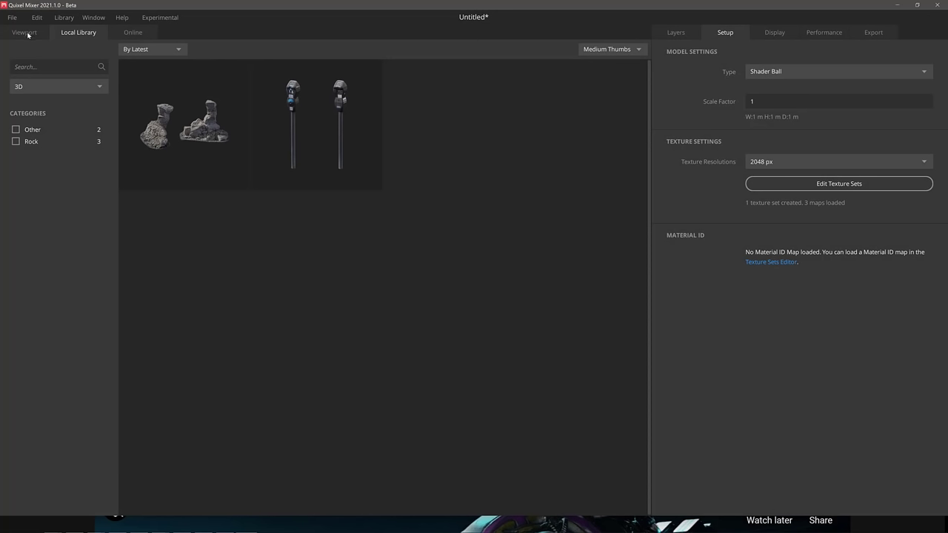
left_click(27, 34)
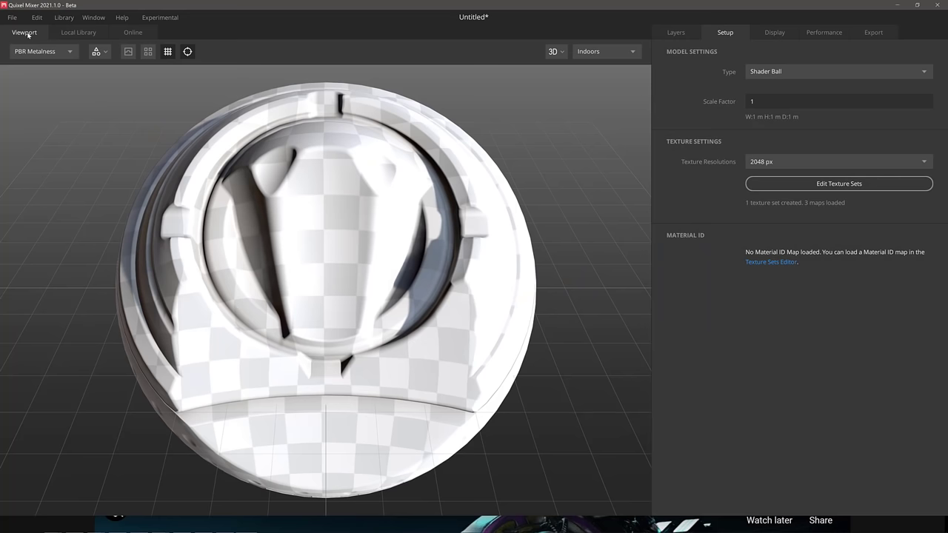
left_click_drag(435, 297, 453, 271)
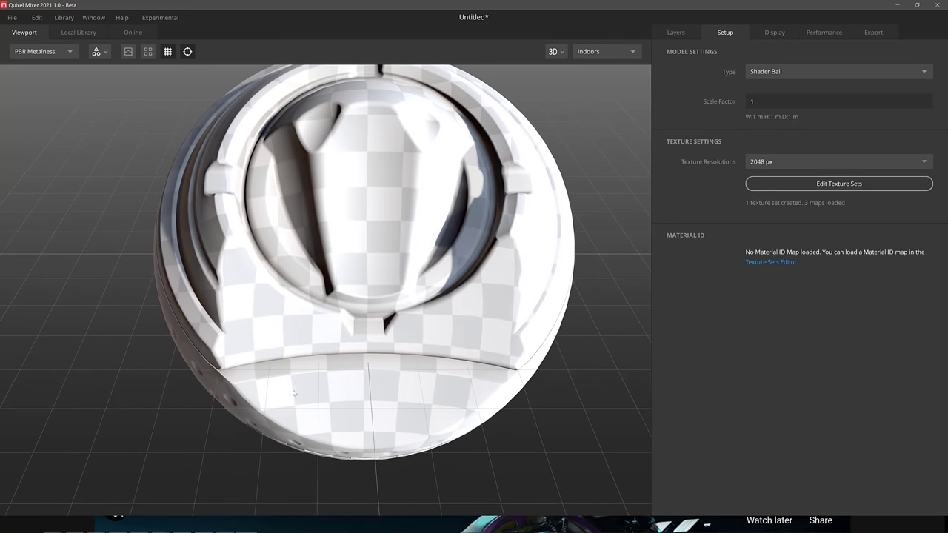
- Return to the release article and highlight the heading Free for Commercial Use, Including Assets
key("alt+Tab")
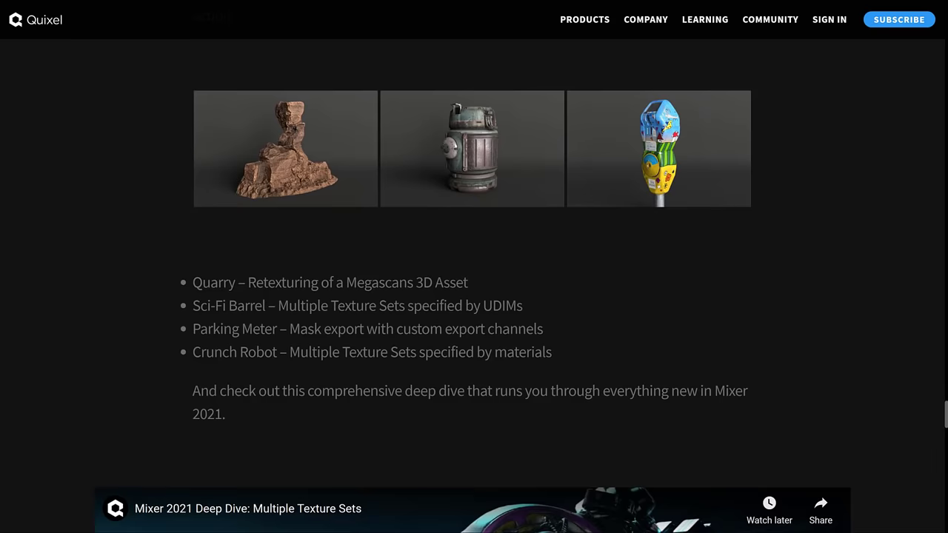
scroll(453, 320, "down", 1)
scroll(454, 320, "down", 10)
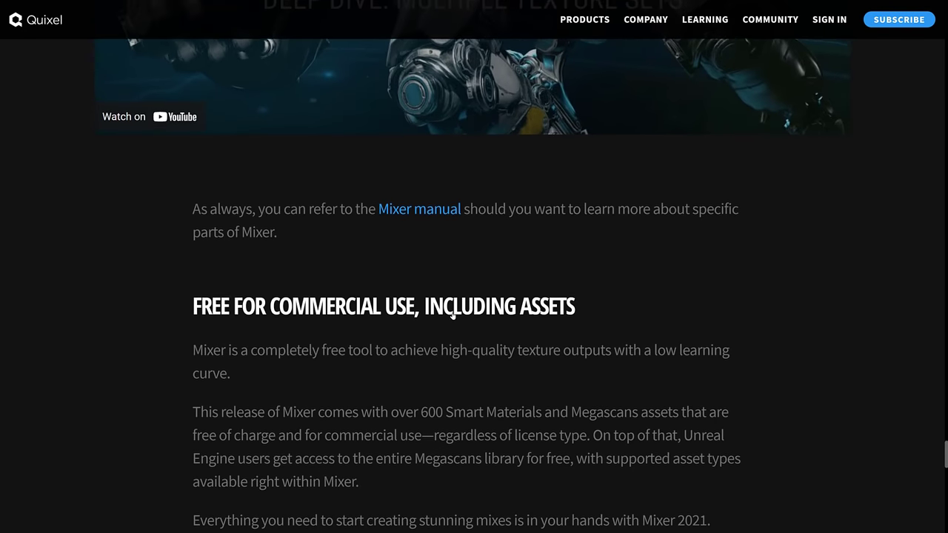
scroll(452, 315, "down", 1)
left_click_drag(192, 133, 653, 143)
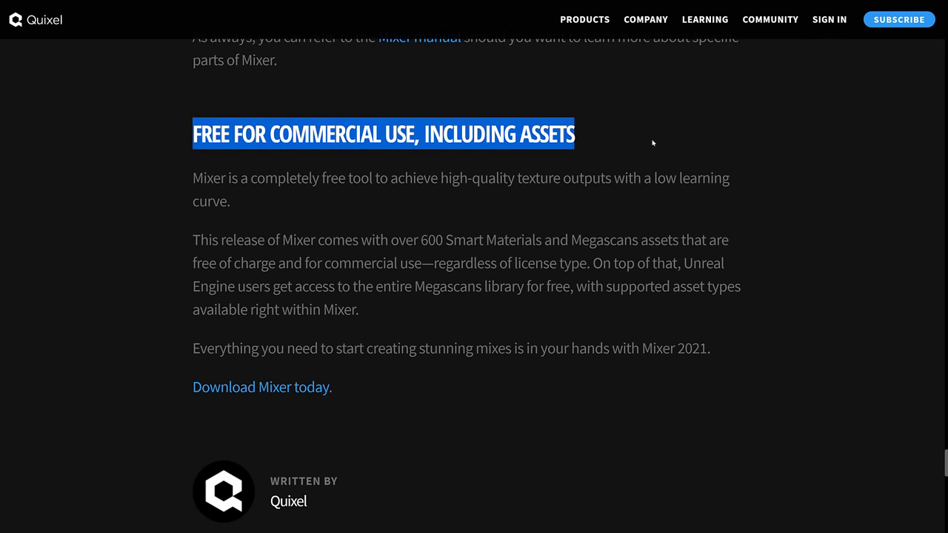
left_click(641, 139)
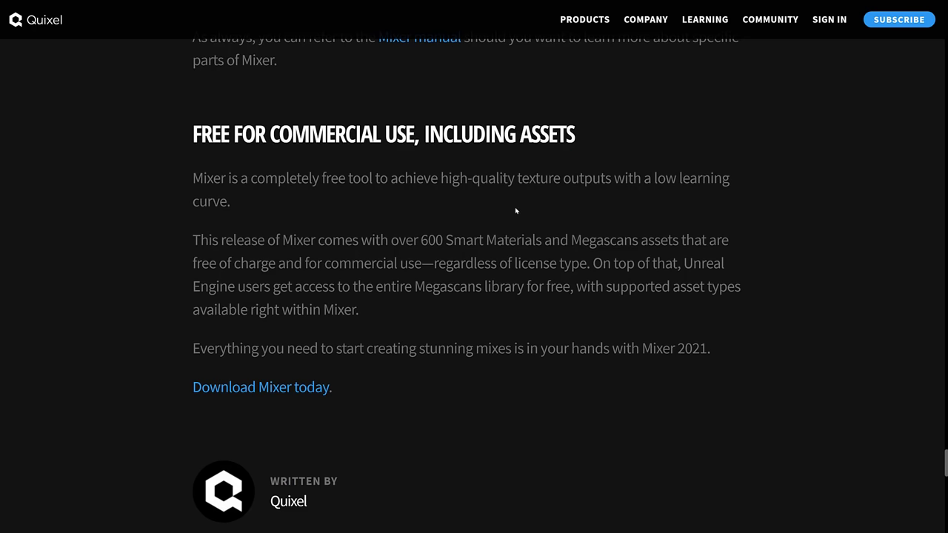
- Read the paragraph on free assets, highlighting the mentions of 600 Smart Materials and of Megascans
left_click_drag(429, 240, 522, 241)
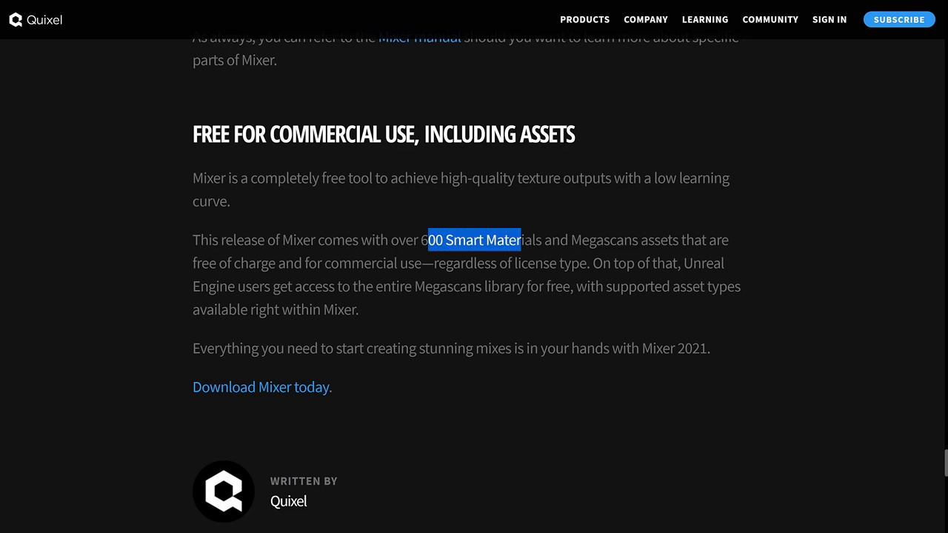
left_click(521, 240)
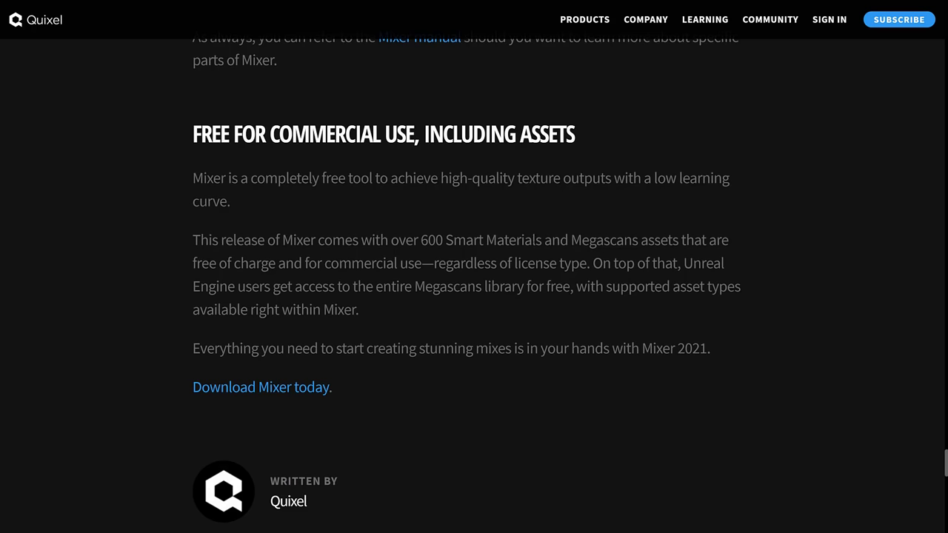
left_click_drag(472, 240, 535, 240)
scroll(524, 207, "up", 10)
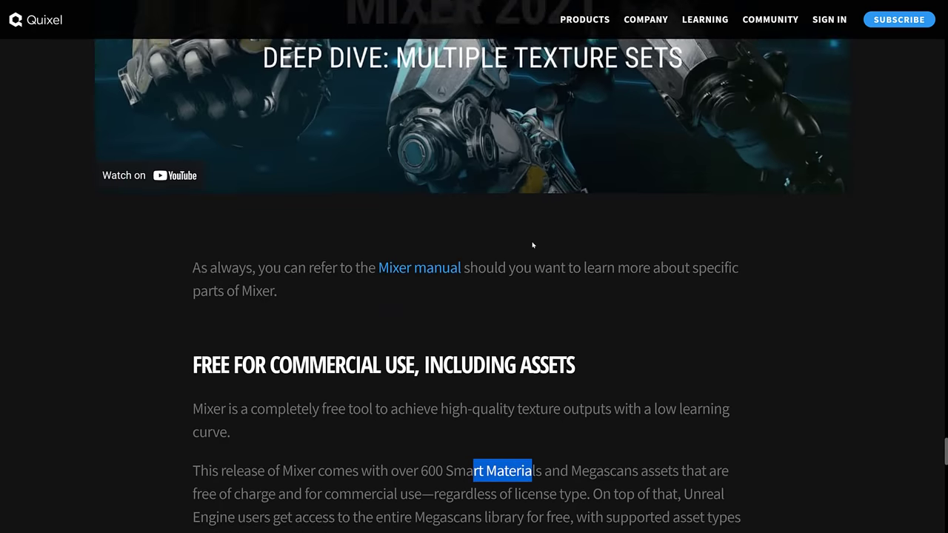
scroll(524, 208, "up", 5)
scroll(525, 204, "down", 15)
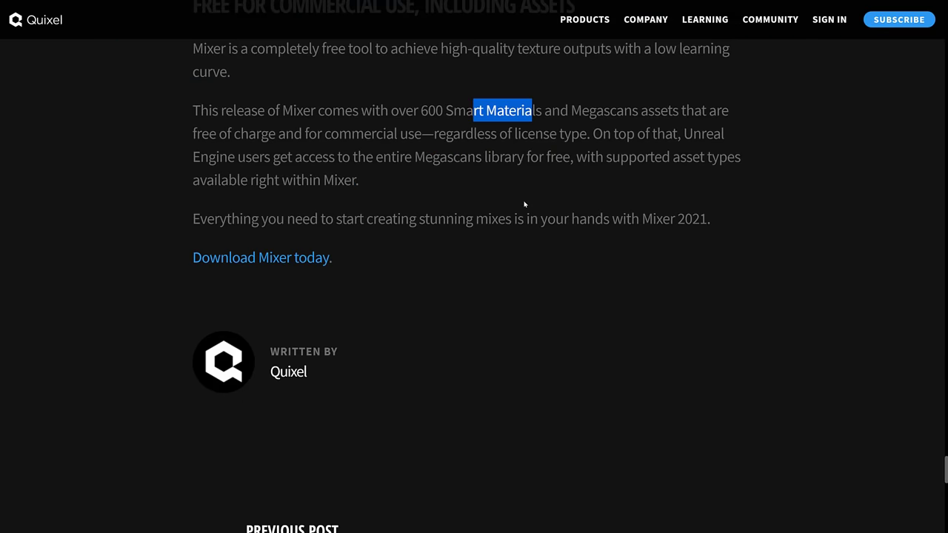
left_click(375, 194)
scroll(375, 195, "up", 1)
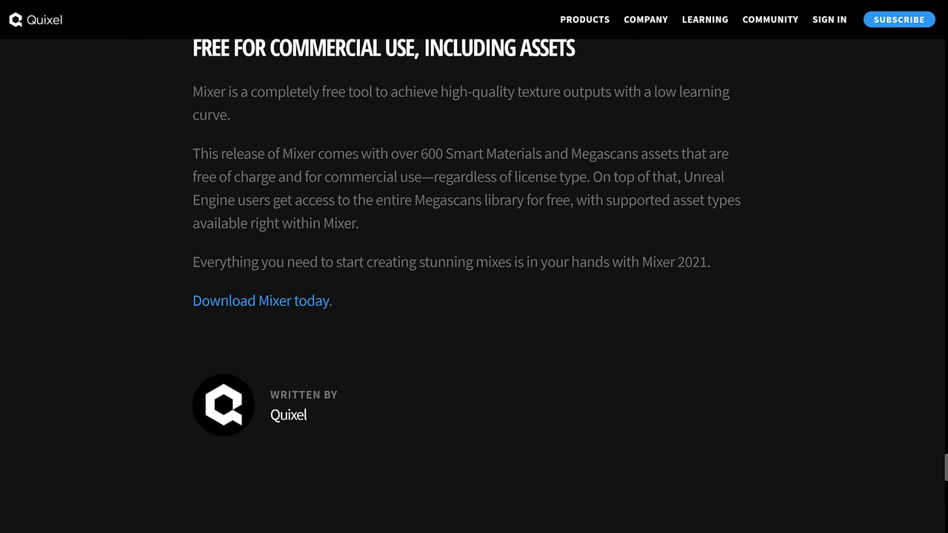
left_click_drag(357, 153, 561, 153)
left_click(561, 153)
double_click(605, 154)
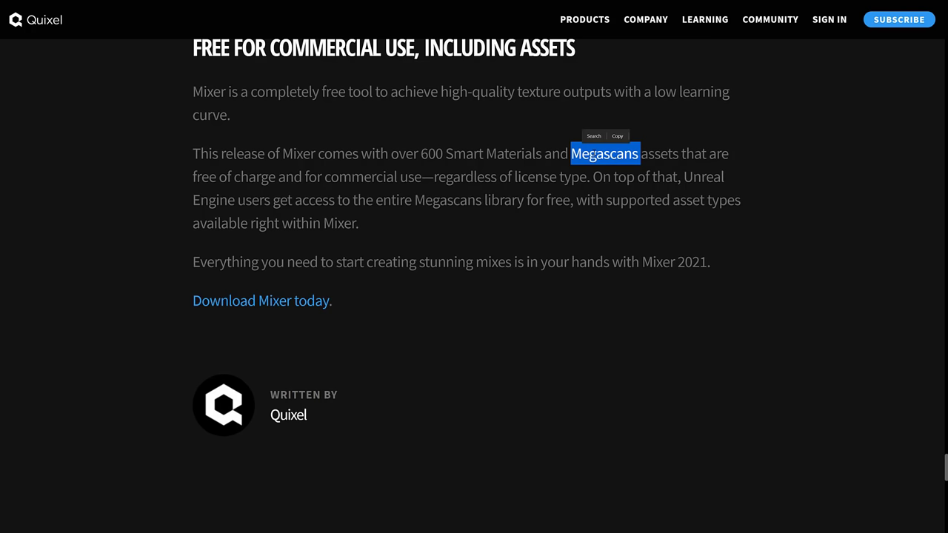
left_click(556, 277)
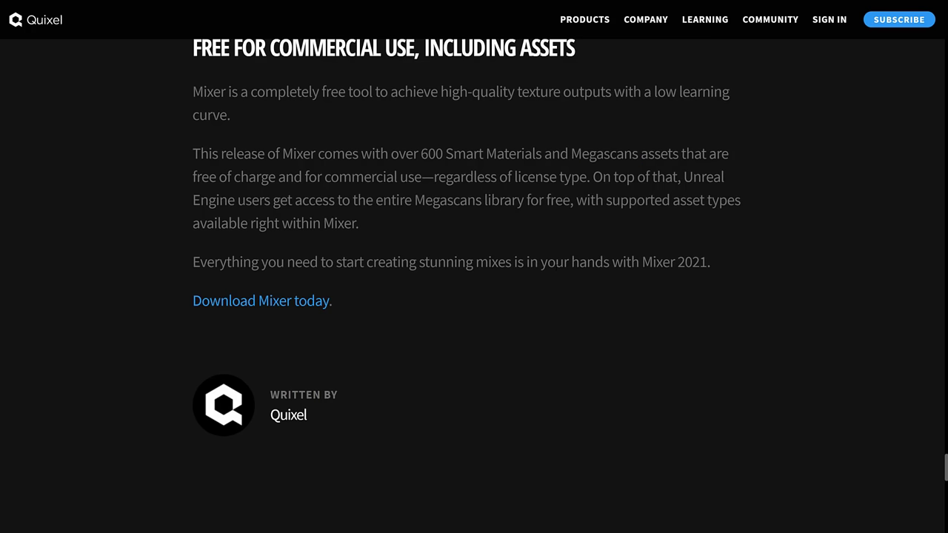
- Look back through the article from its ending up to the Texture Sets illustration under Multiple Texture Sets
scroll(557, 278, "down", 8)
scroll(556, 277, "up", 3)
scroll(556, 288, "up", 10)
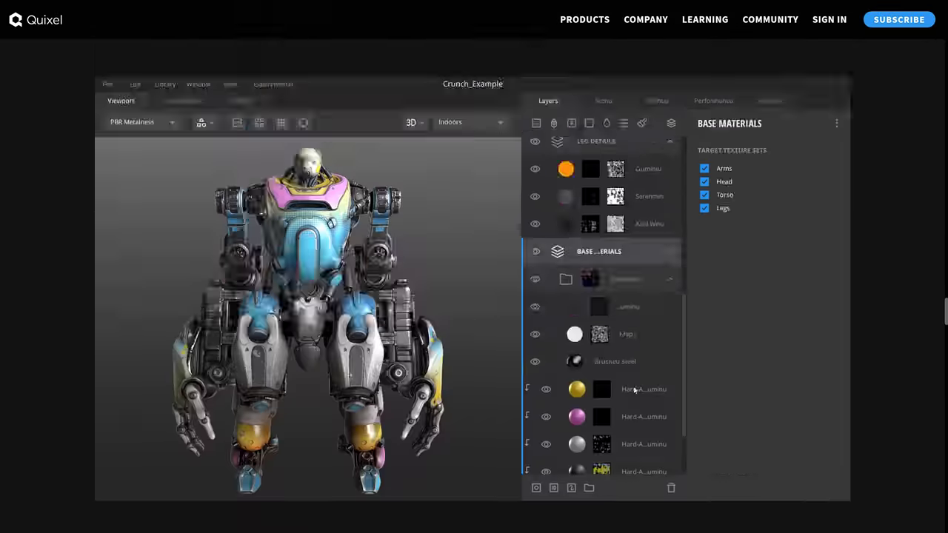
scroll(553, 314, "up", 15)
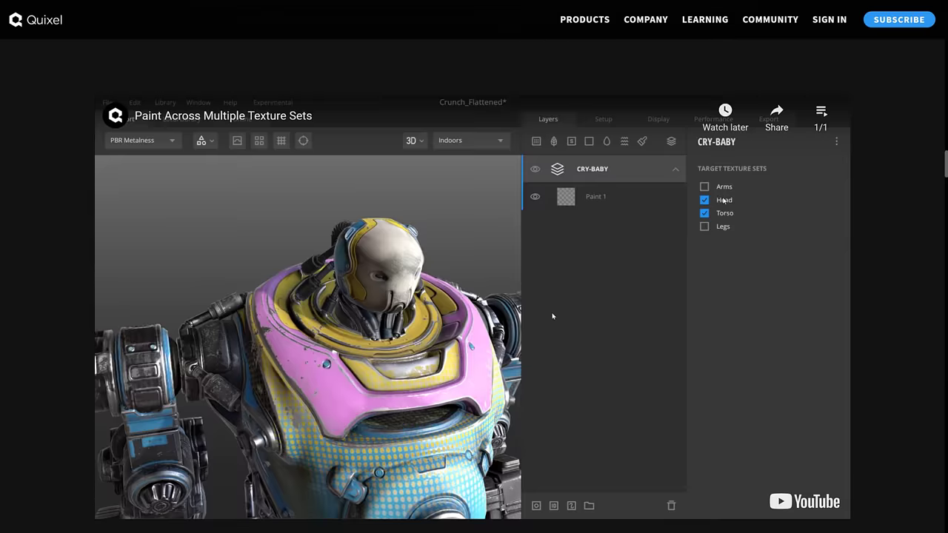
scroll(548, 319, "up", 2)
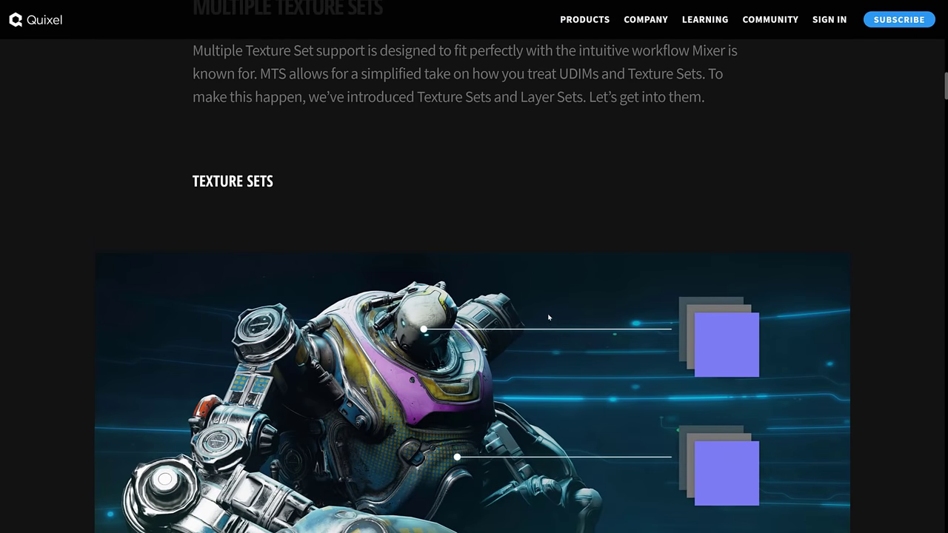